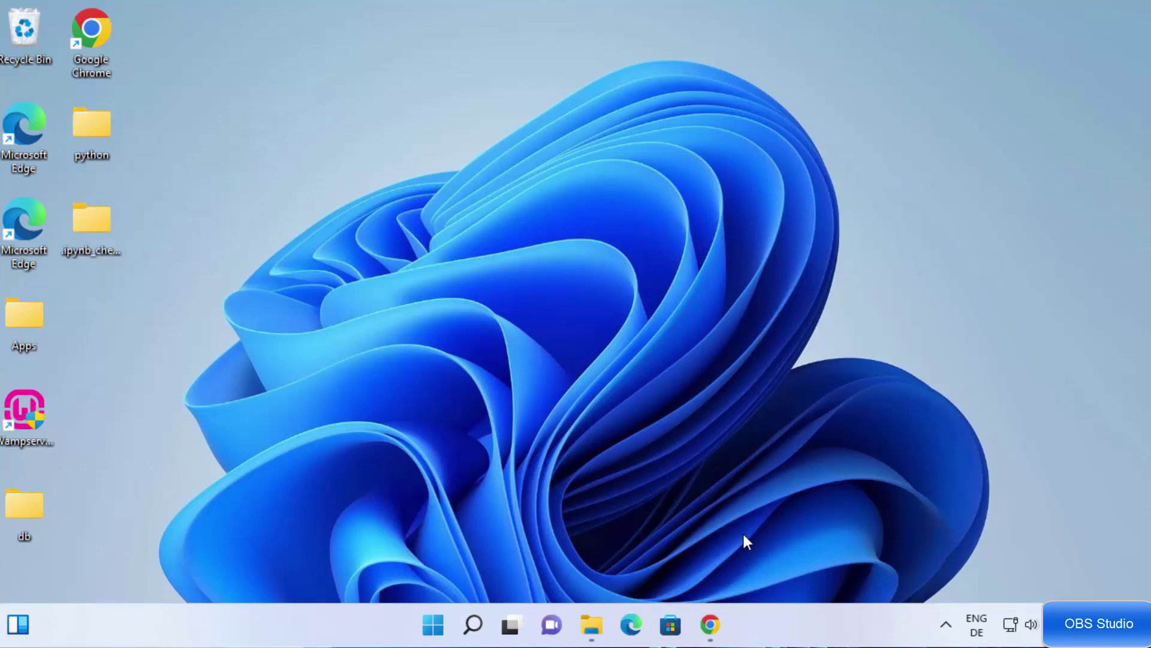
# Start downloading the Windows installer from the OBS project website in Chrome and cancel that download
pyautogui.click(710, 624)
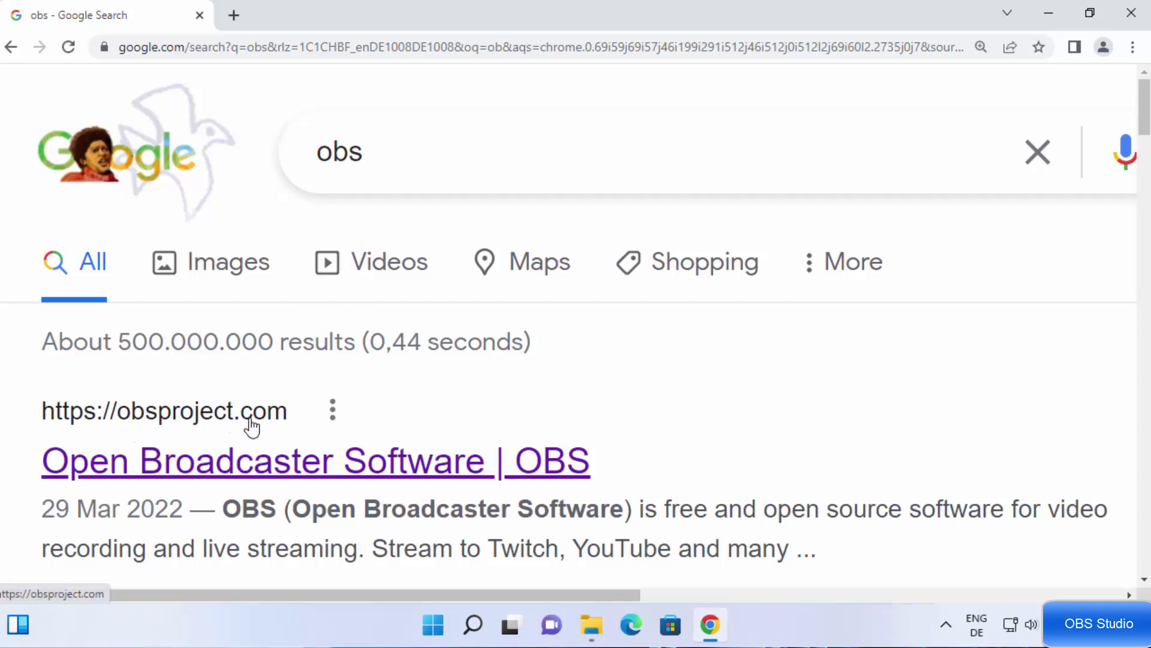
pyautogui.click(225, 469)
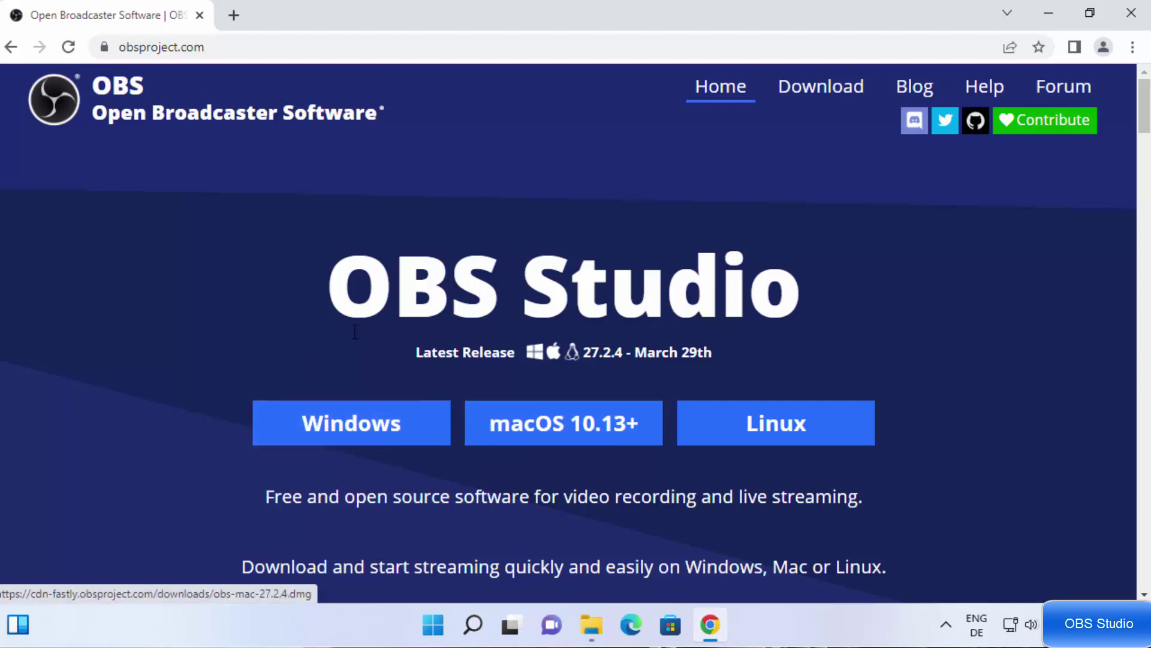
pyautogui.click(339, 432)
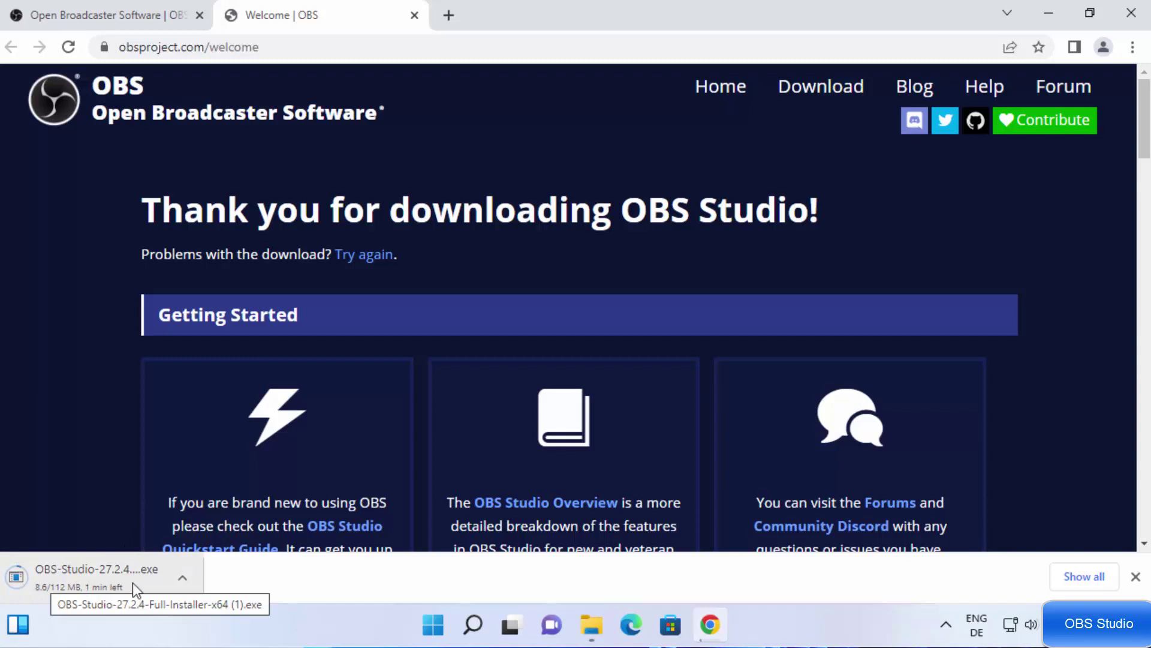
pyautogui.click(175, 577)
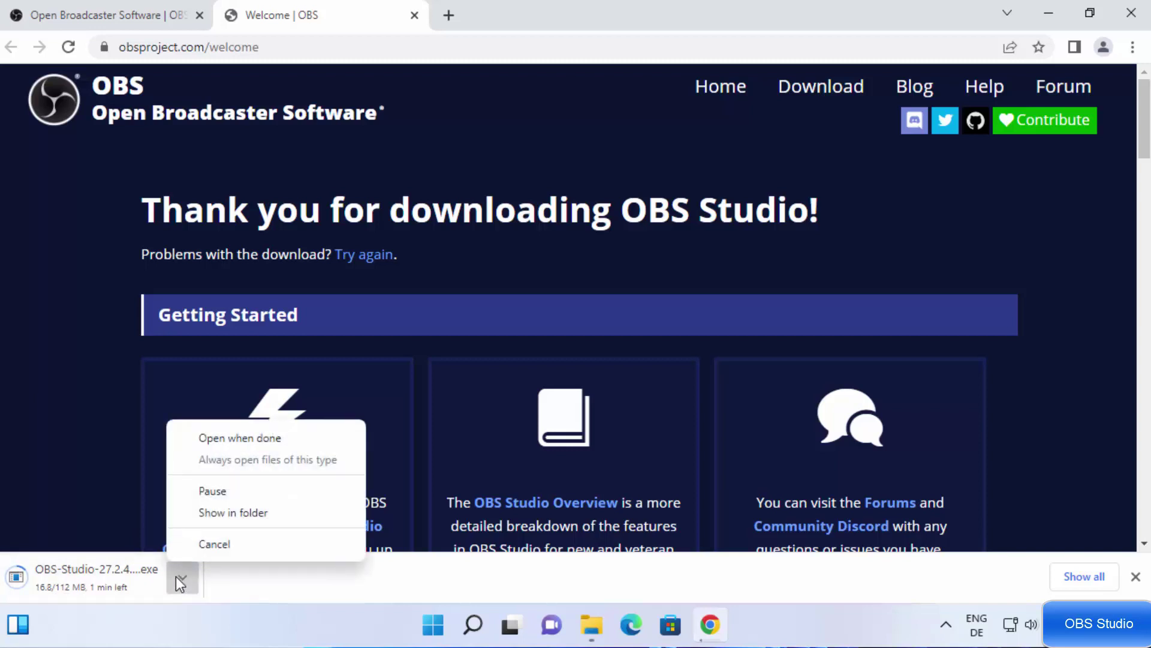
pyautogui.click(186, 545)
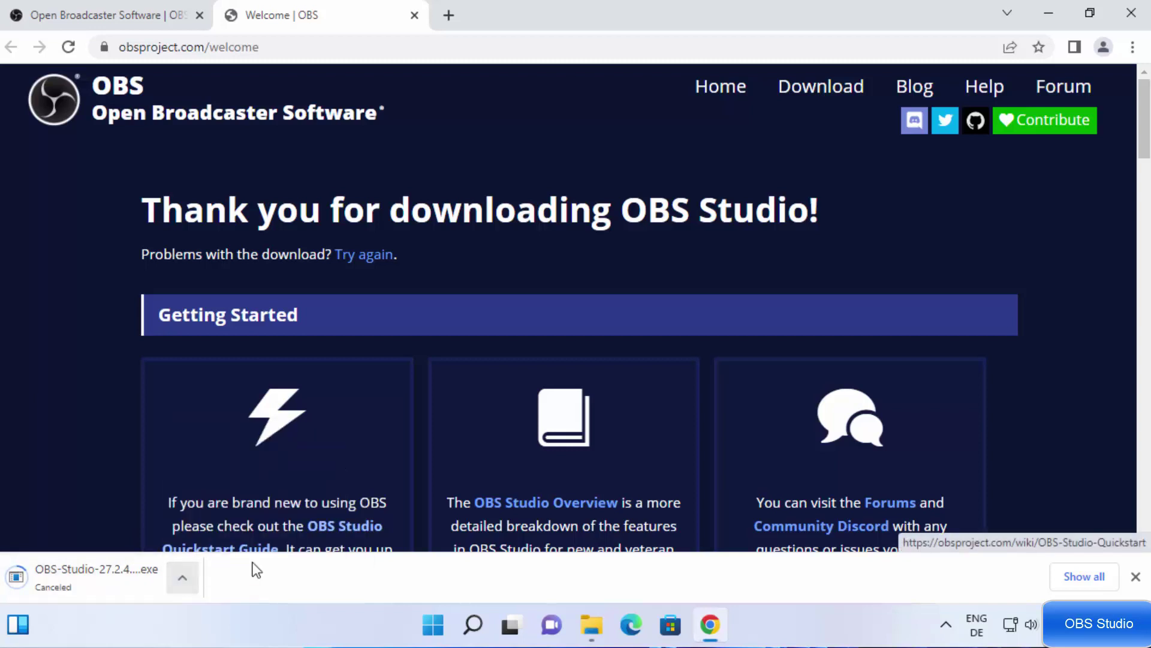
# Switch to File Explorer, run OBS-Studio-27.2.4-Full-Installer-x64 from Downloads and allow it to make changes to the device
pyautogui.click(592, 628)
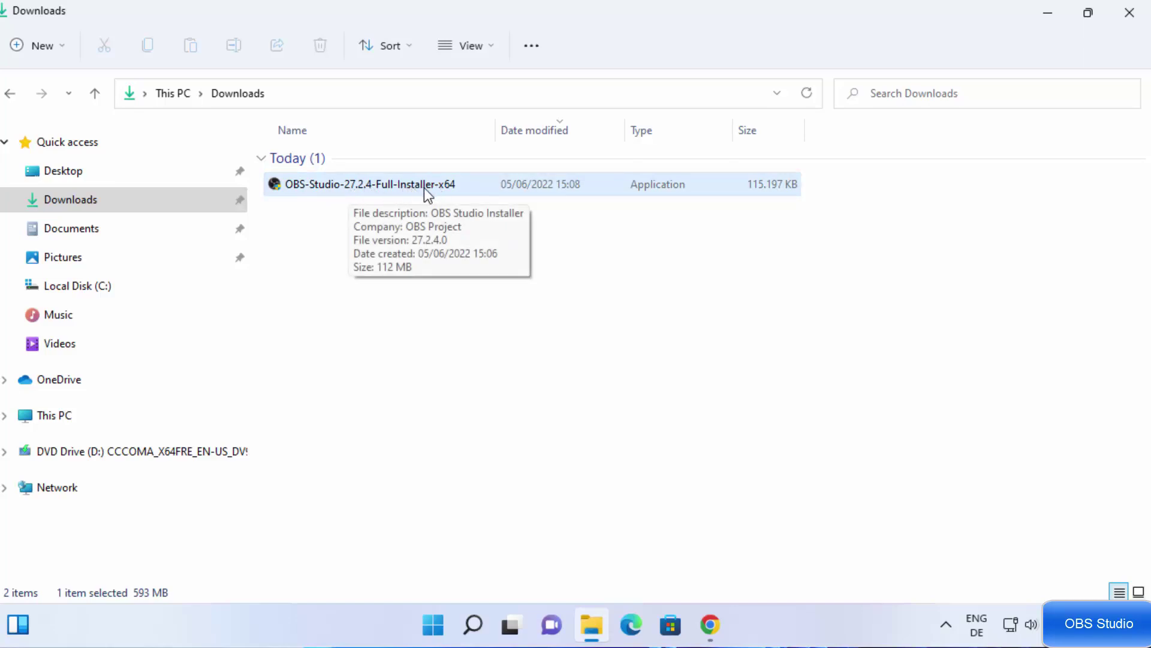
pyautogui.doubleClick(375, 190)
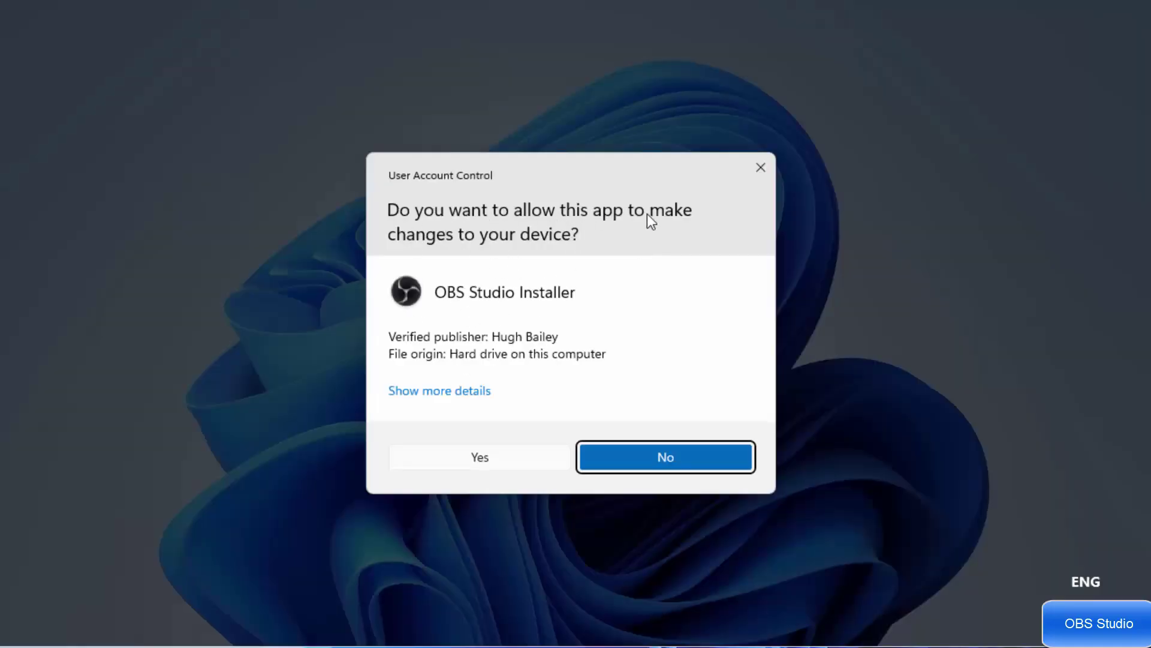
pyautogui.click(475, 460)
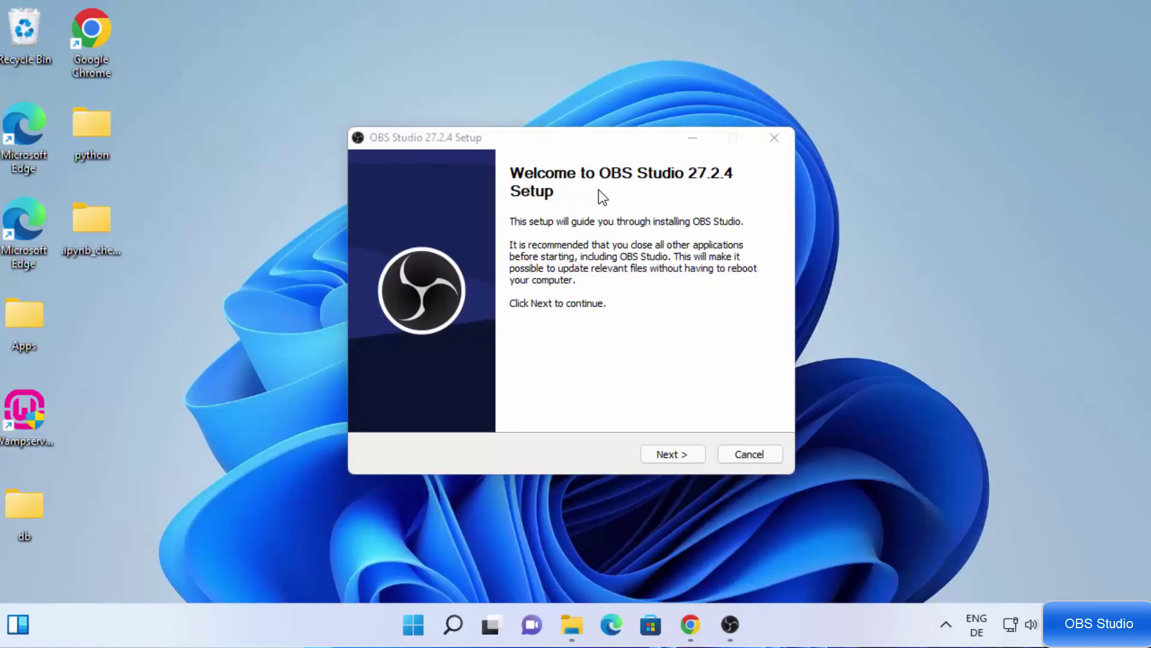
# Proceed past the setup's welcome page and read through the GNU General Public License to its end before continuing
pyautogui.click(661, 393)
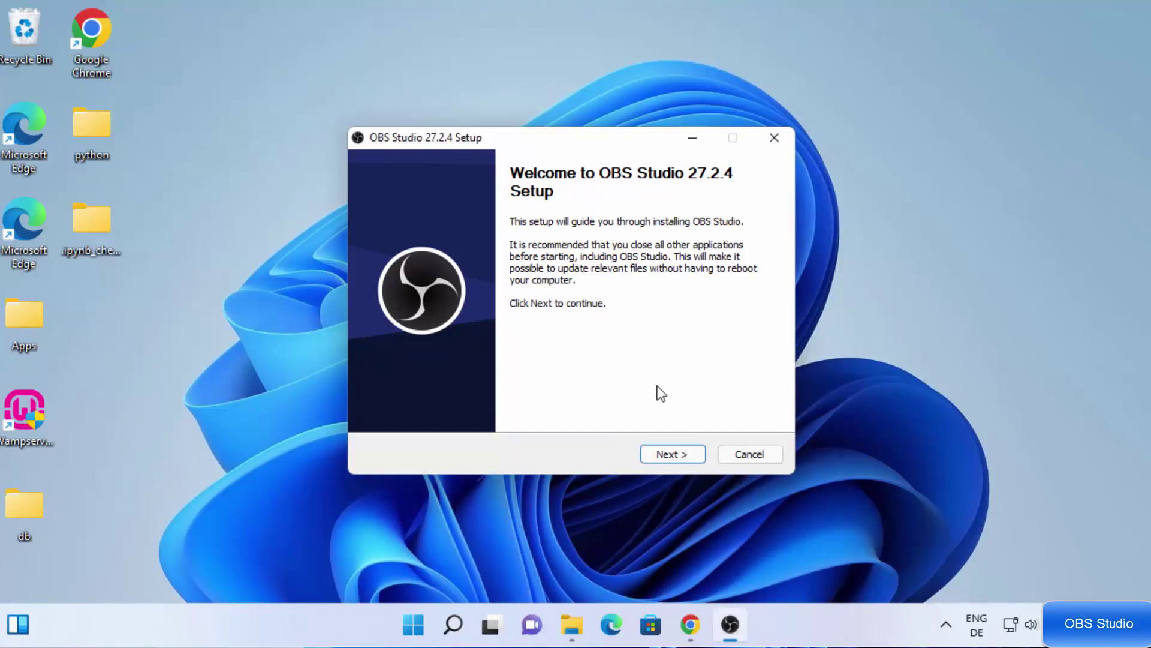
pyautogui.click(658, 454)
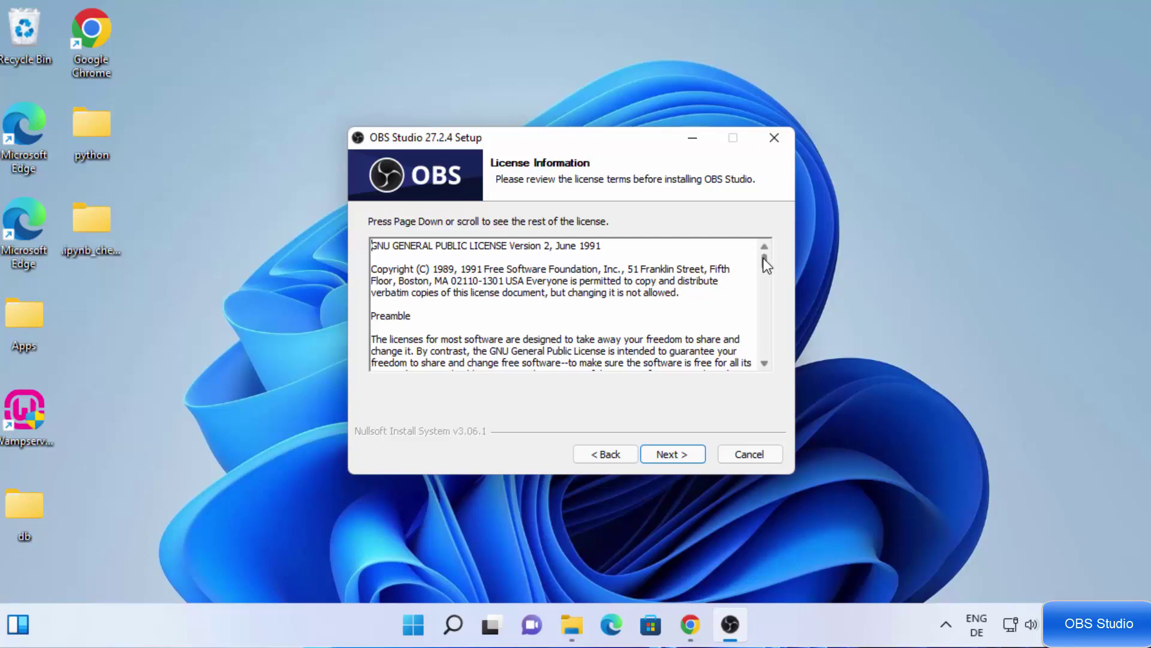
pyautogui.moveTo(764, 258); pyautogui.dragTo(764, 348)
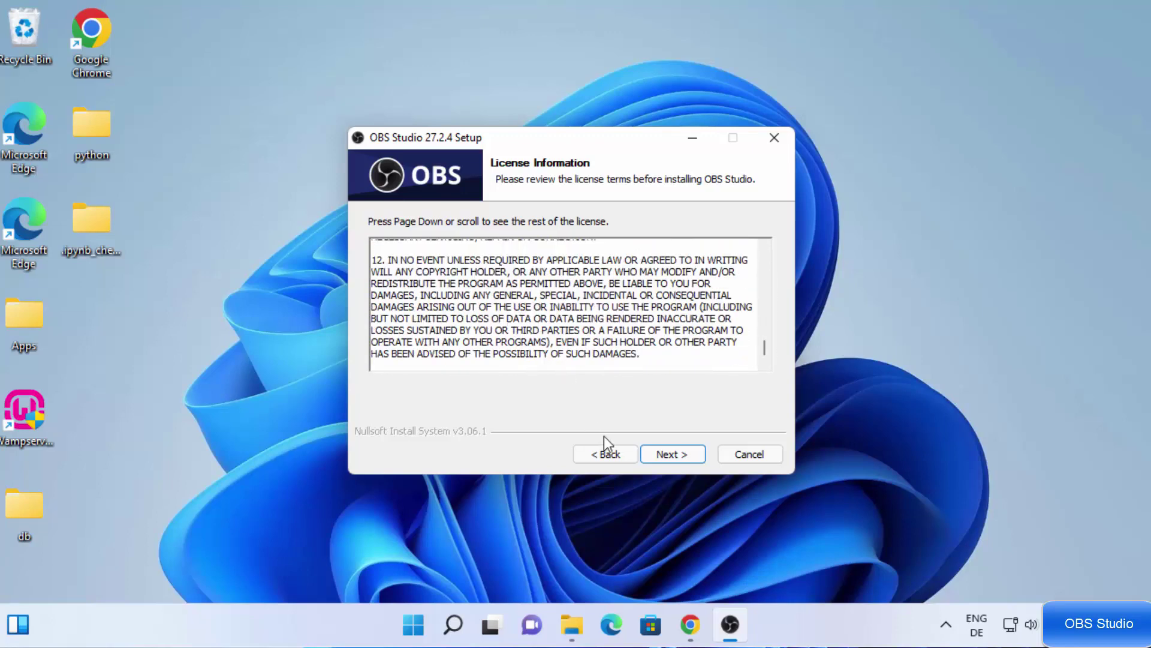
pyautogui.click(653, 454)
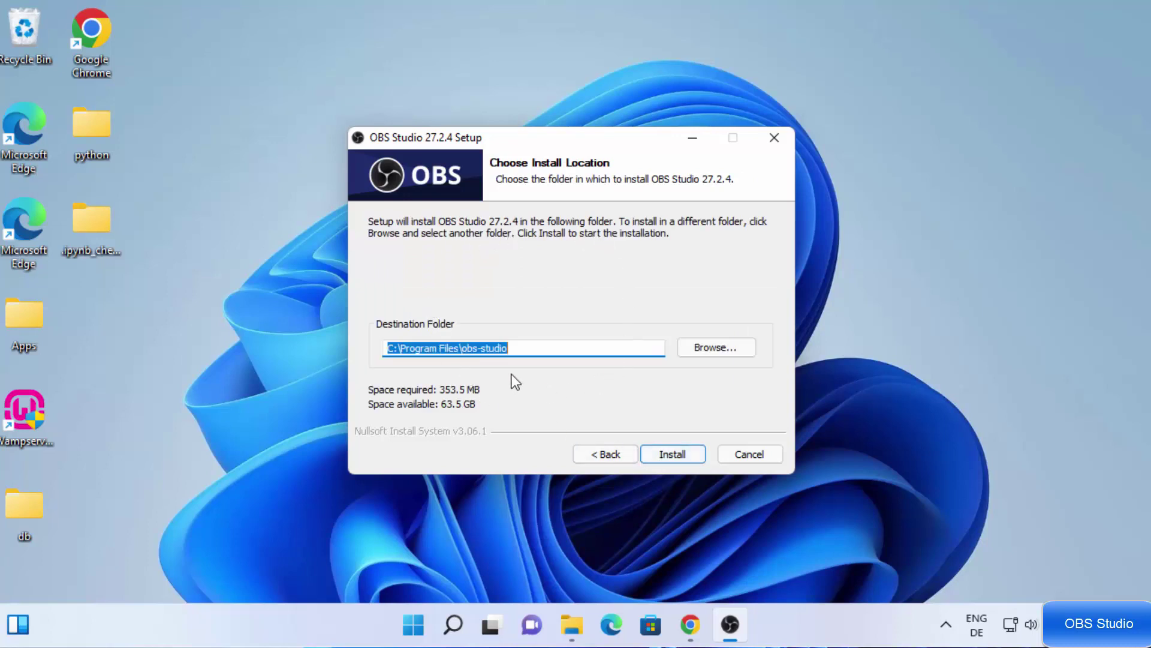
# Install OBS Studio into C:\Program Files\obs-studio and finish the setup with Launch OBS Studio 27.2.4 enabled
pyautogui.click(435, 345)
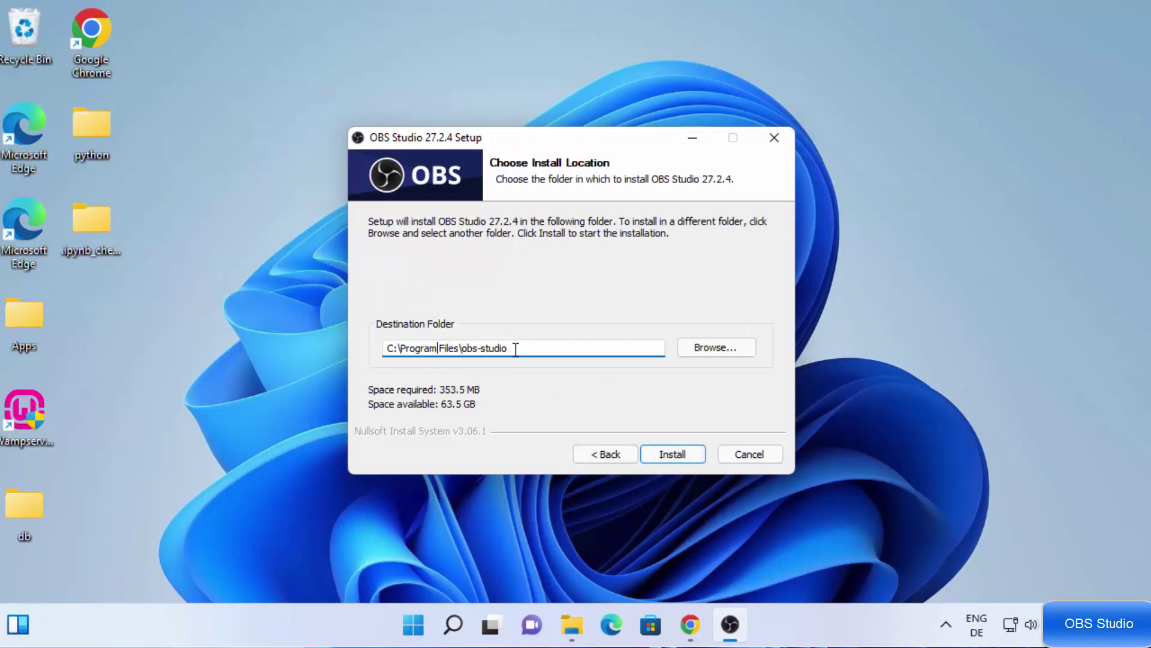
pyautogui.moveTo(532, 348); pyautogui.dragTo(693, 344)
pyautogui.moveTo(504, 347); pyautogui.dragTo(343, 350)
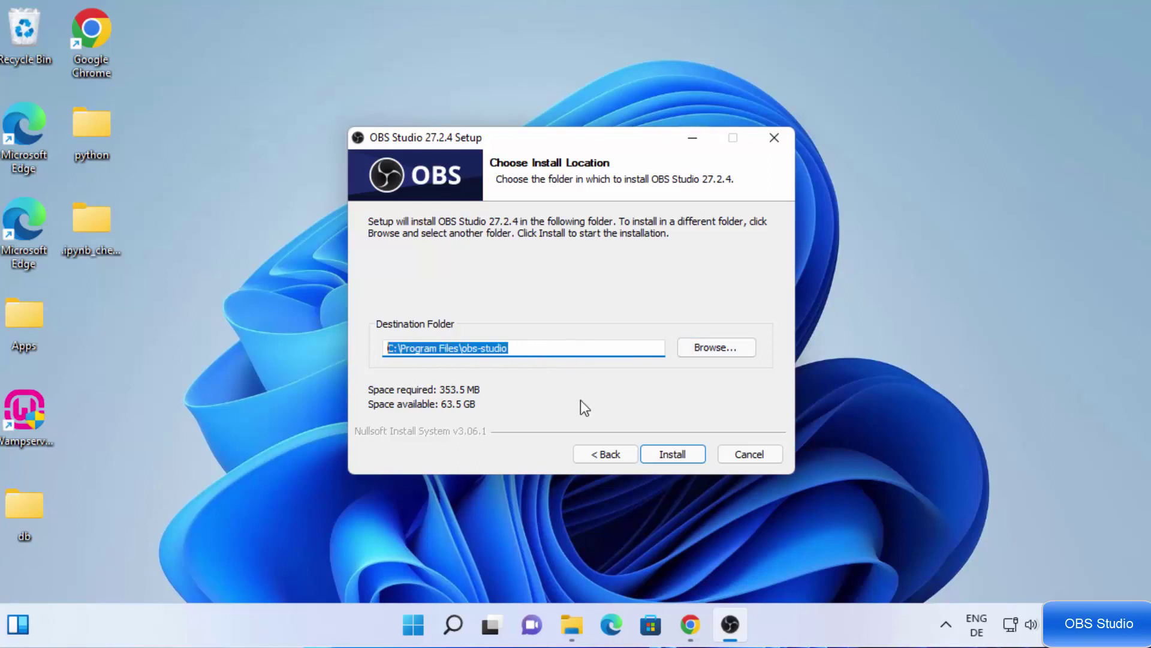
pyautogui.click(685, 455)
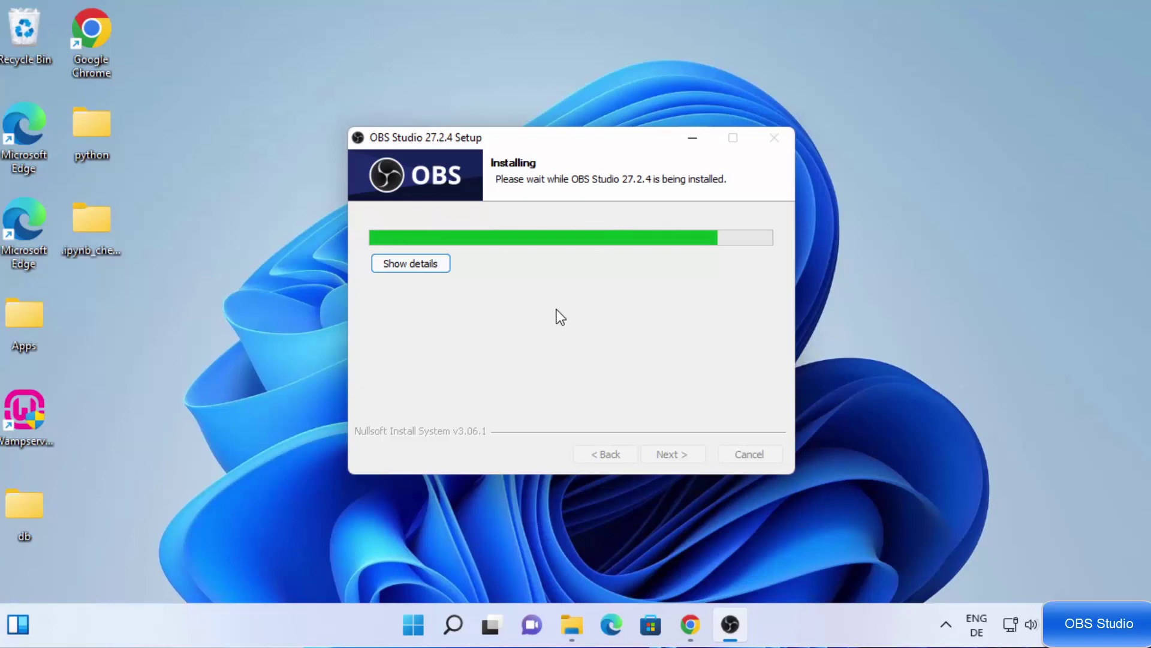
pyautogui.click(416, 271)
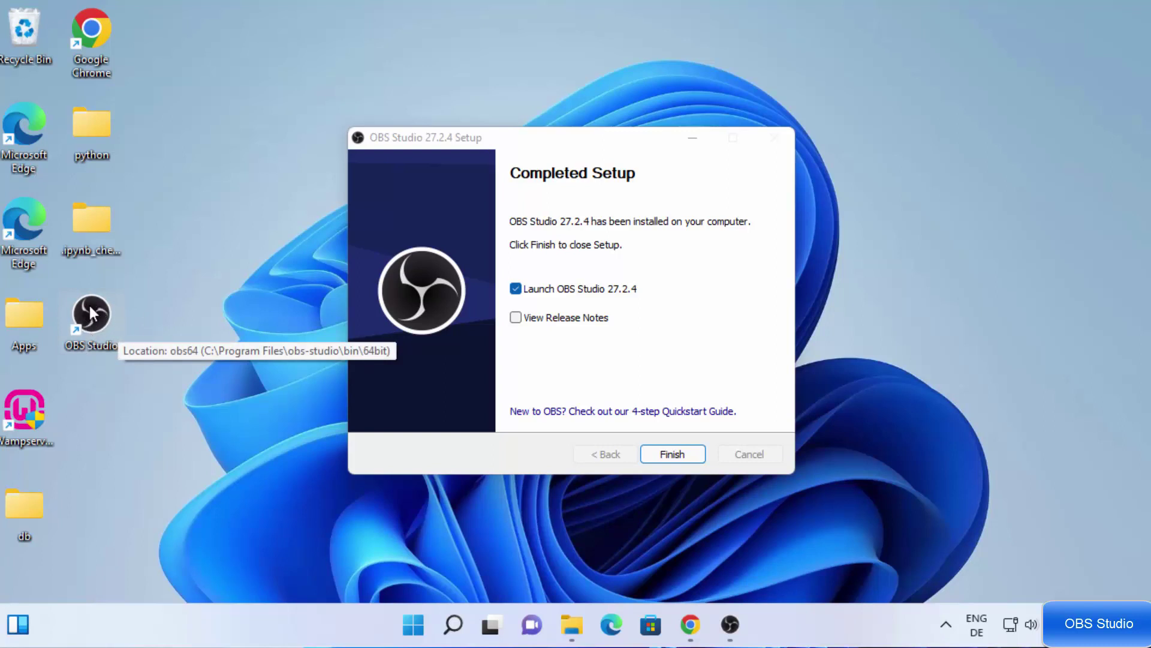
pyautogui.click(668, 456)
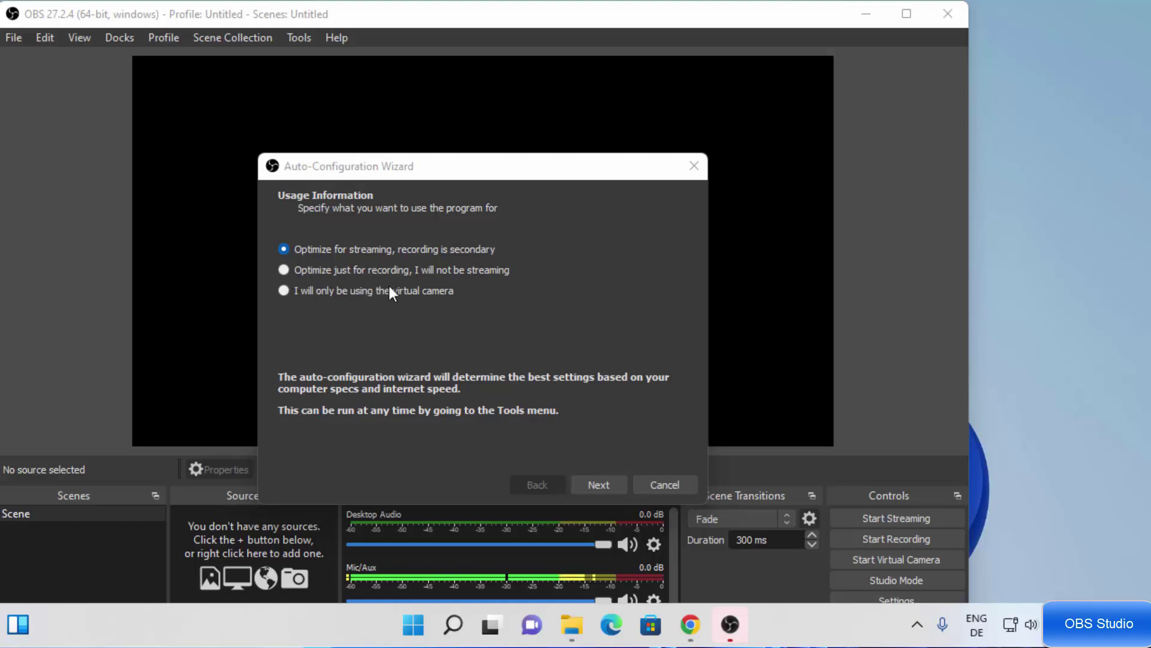
# Choose to optimize just for recording in the Auto-Configuration Wizard and continue to the video settings
pyautogui.click(283, 269)
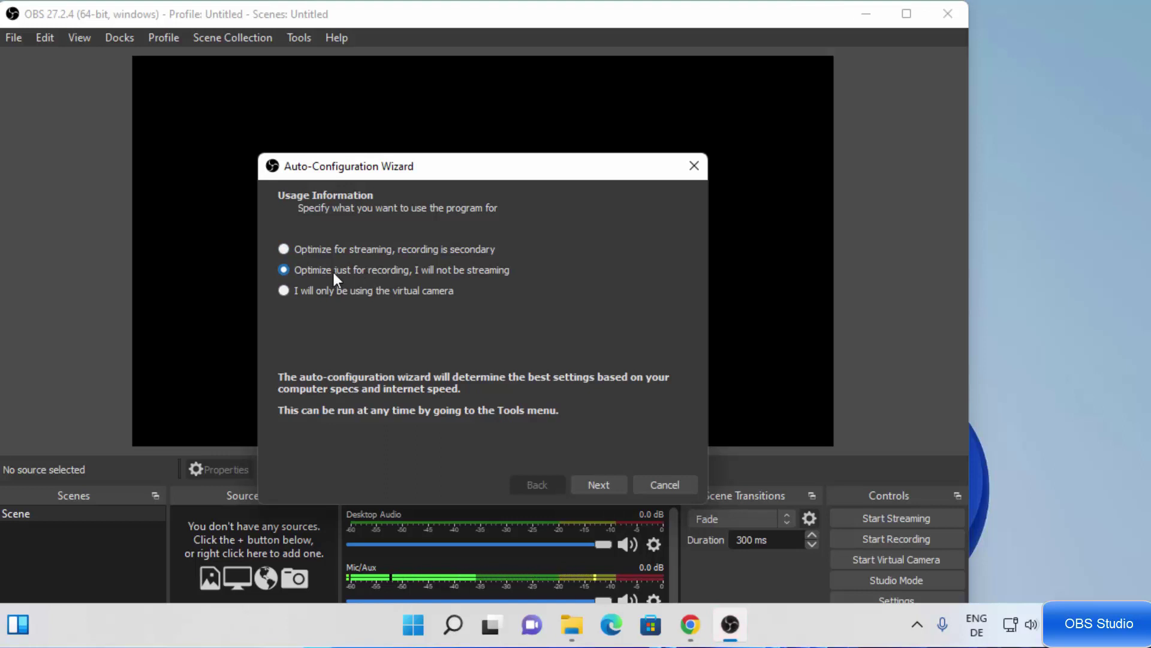
pyautogui.click(589, 485)
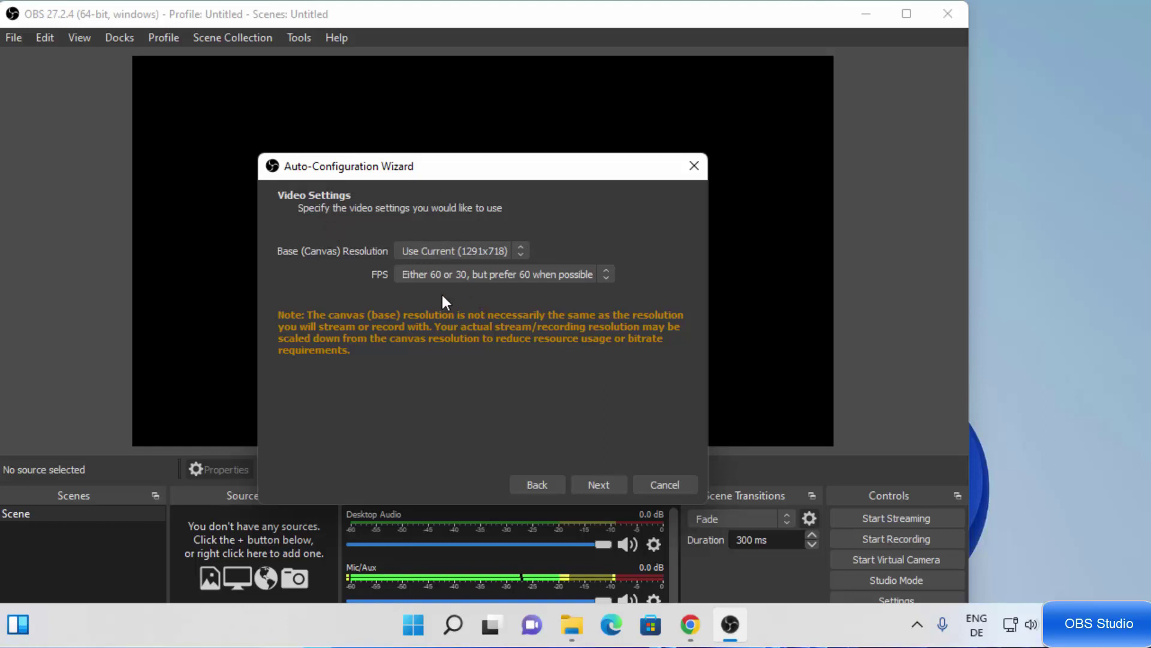
# Set the base canvas resolution to 1920x1080 and FPS to either 60 or 30, preferring 60, and apply the wizard's settings
pyautogui.click(434, 253)
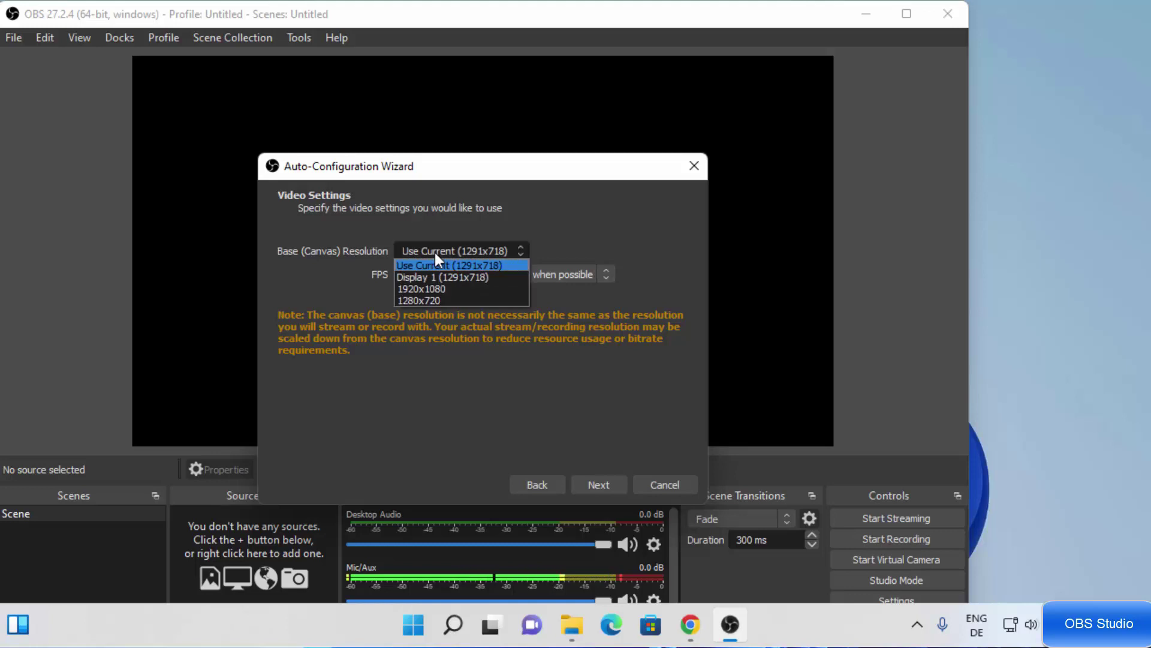
pyautogui.click(411, 290)
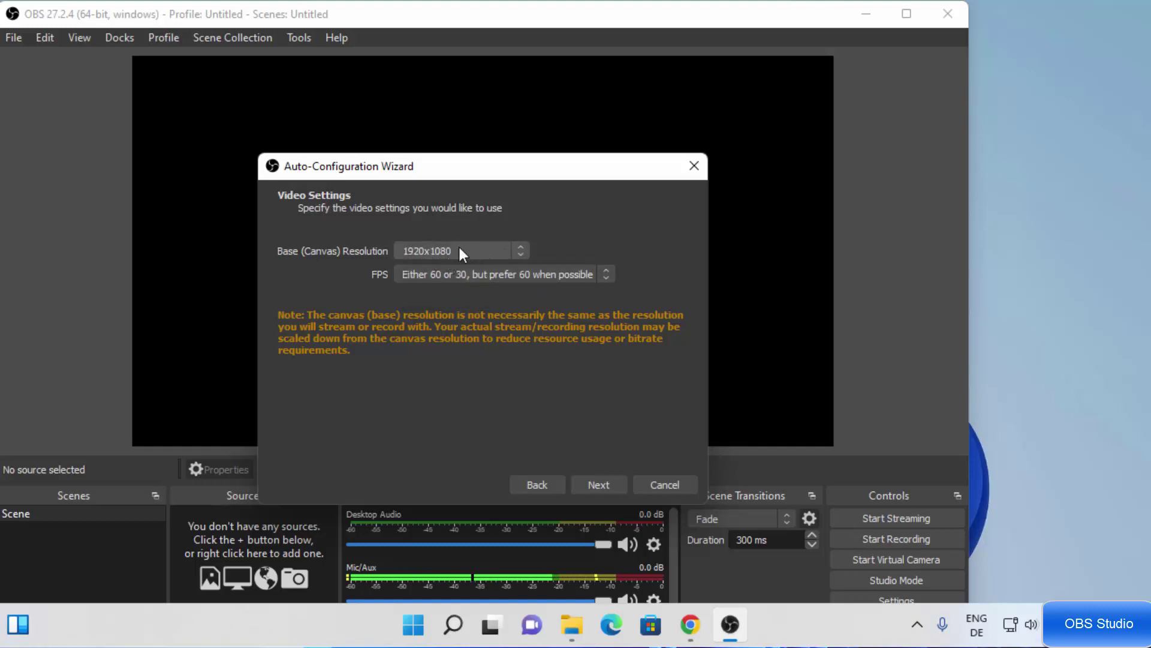
pyautogui.click(434, 274)
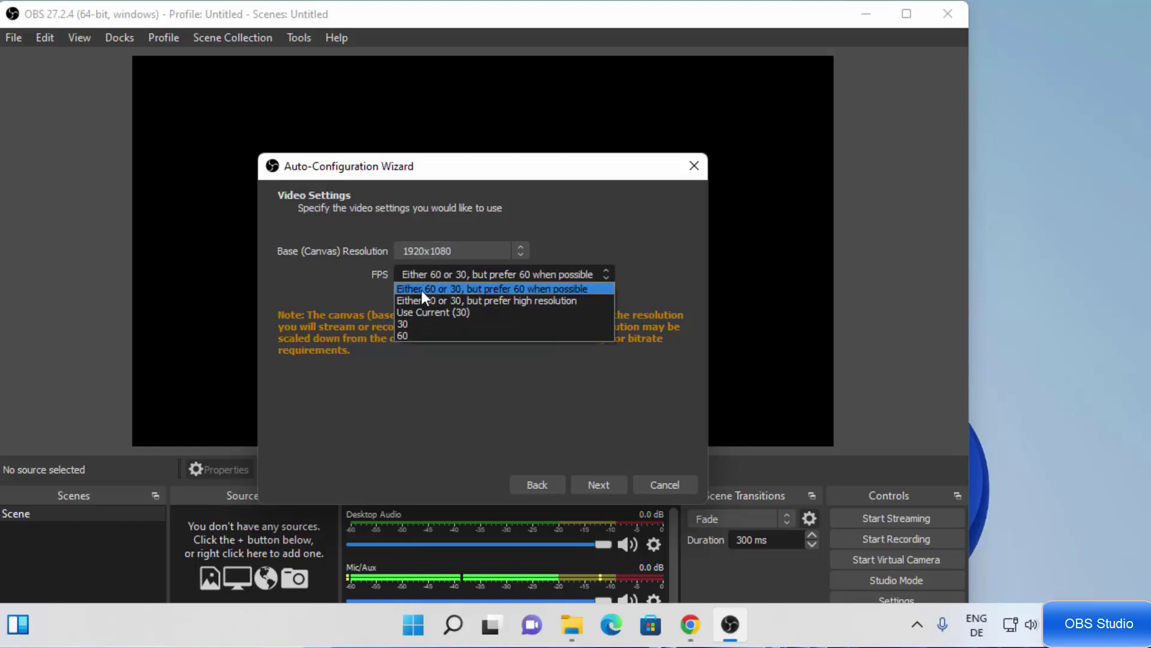
pyautogui.click(422, 291)
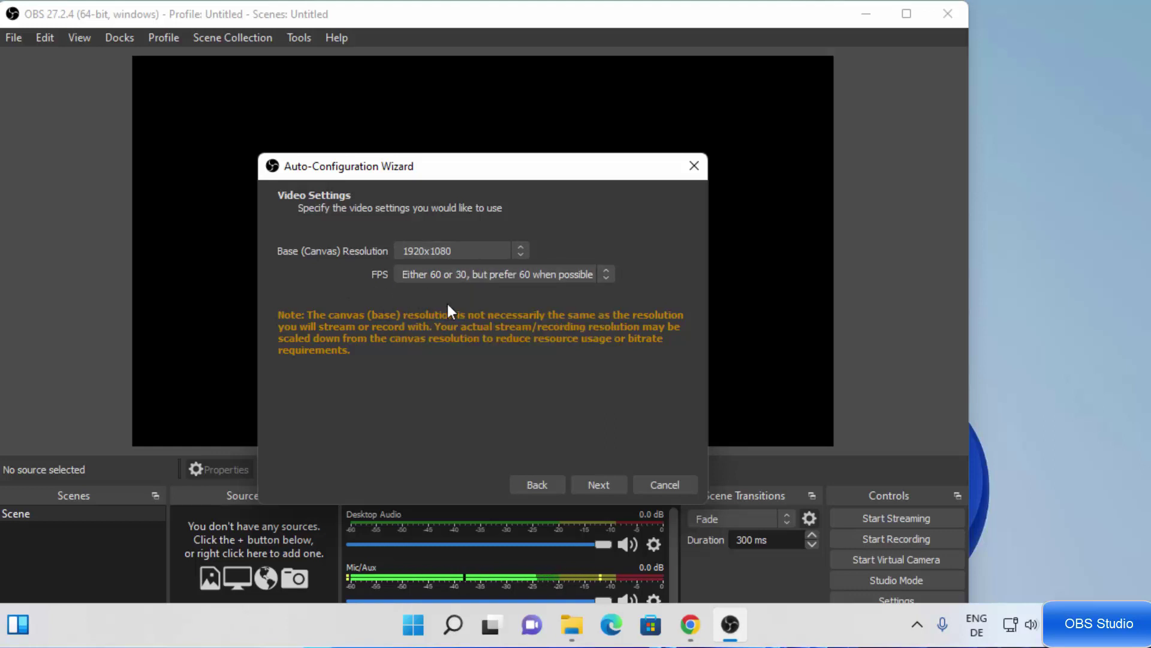
pyautogui.click(598, 484)
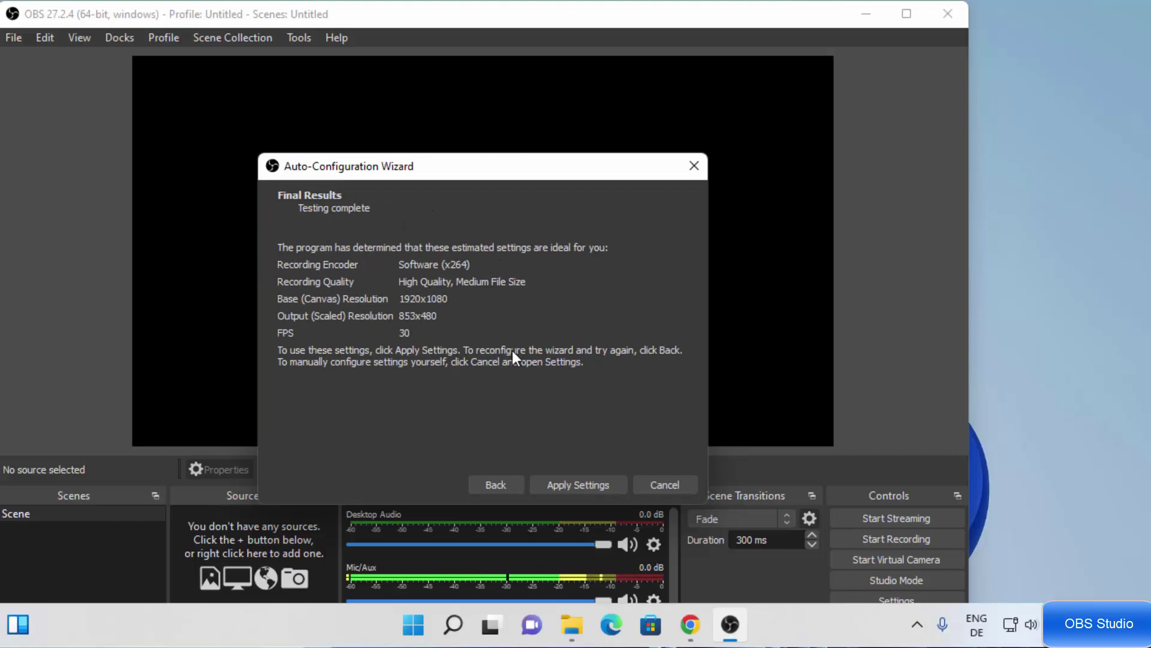
pyautogui.click(560, 487)
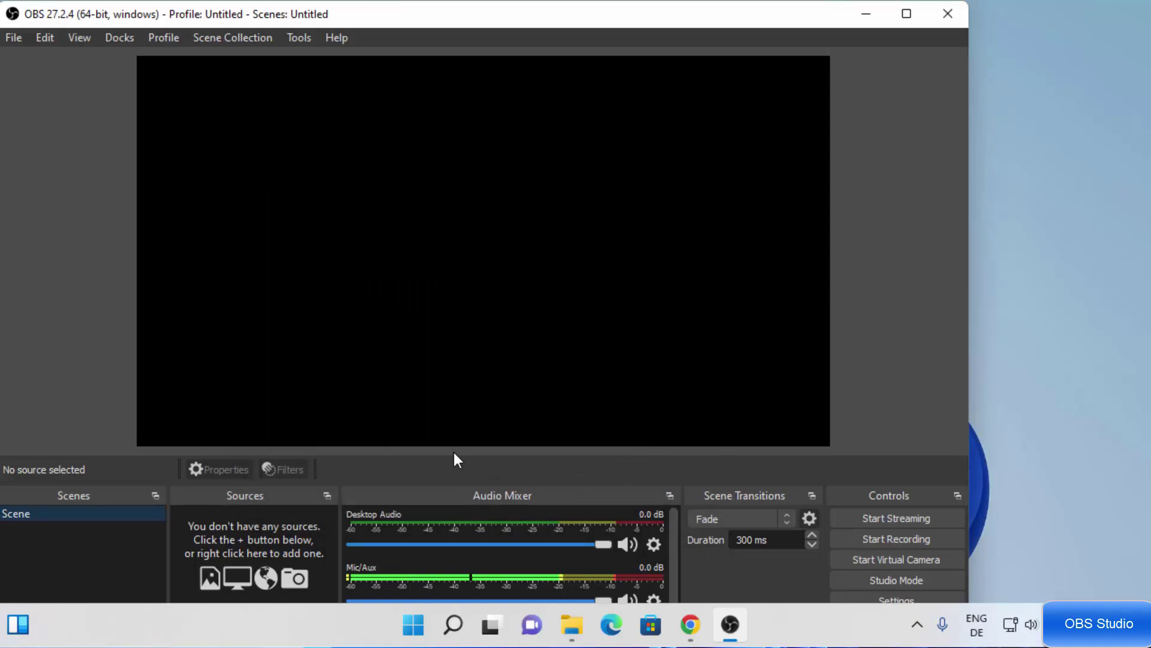
# Add a new Display Capture source to the scene, naming it Display Capture 1
pyautogui.rightClick(272, 531)
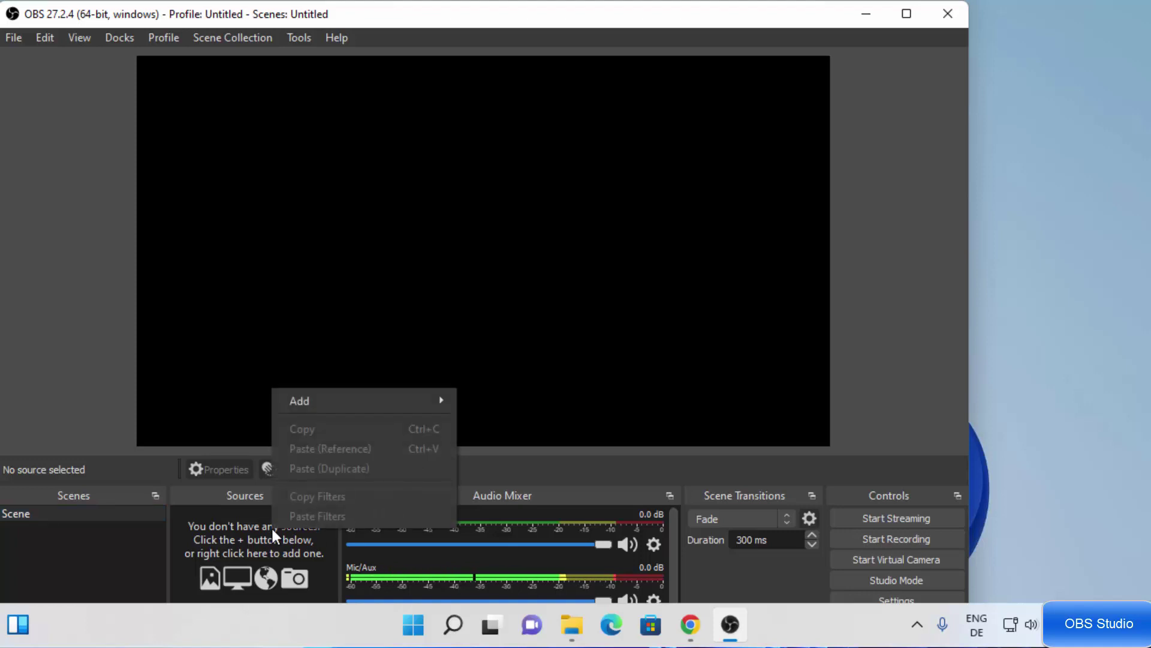
pyautogui.click(239, 528)
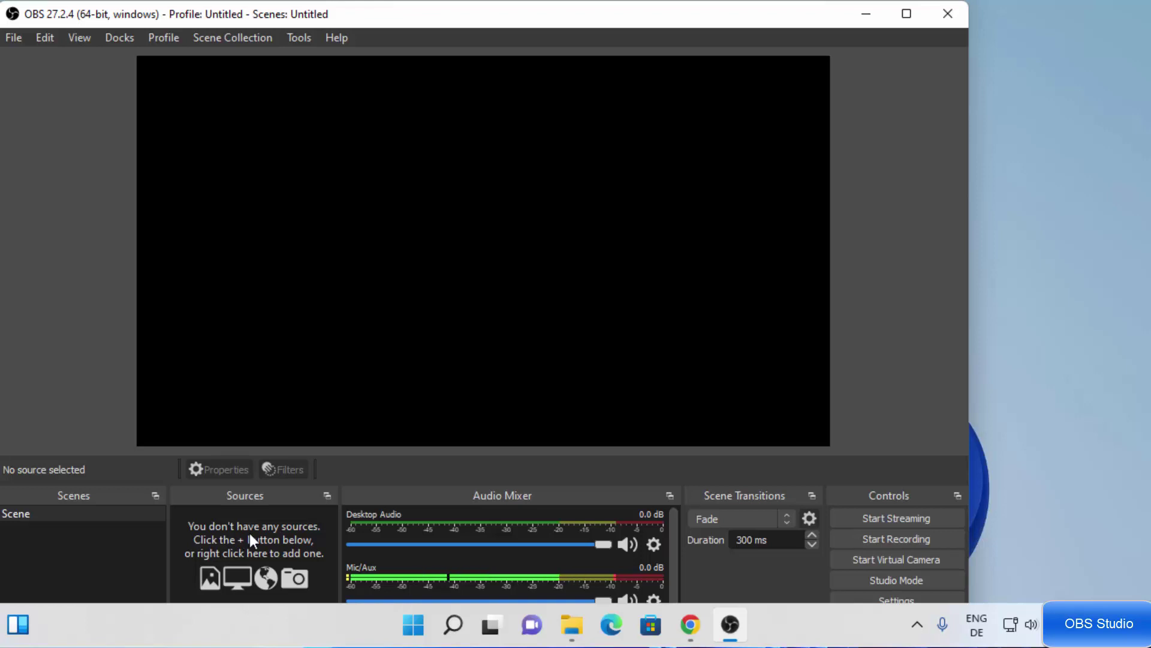
pyautogui.rightClick(250, 533)
pyautogui.moveTo(298, 408)
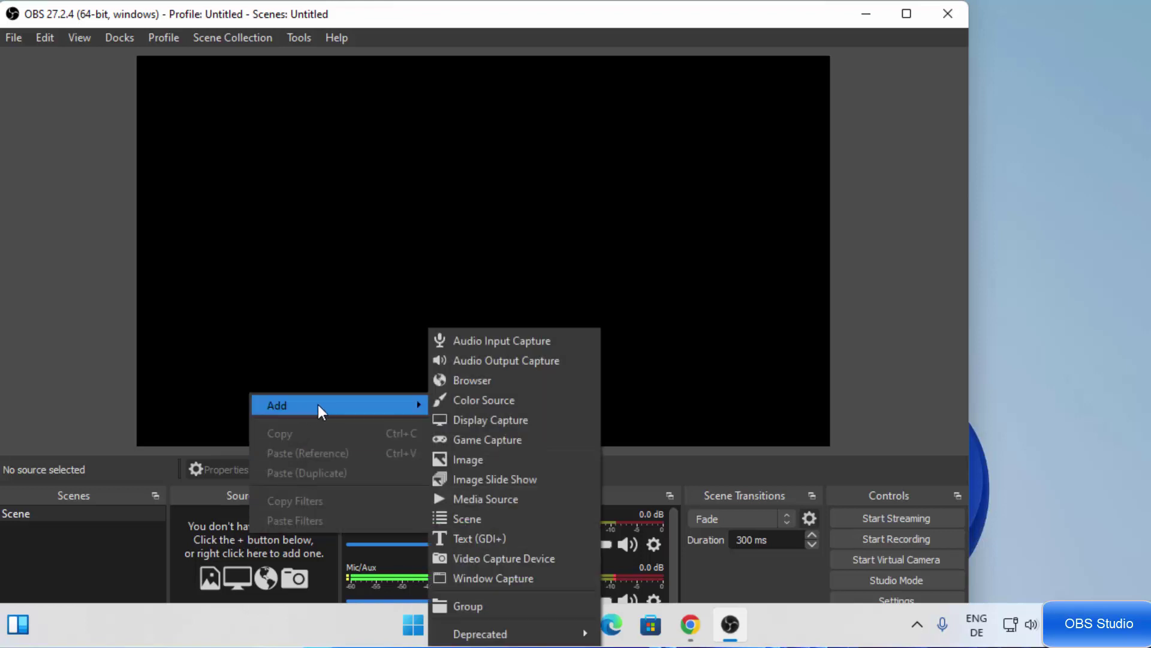
pyautogui.click(490, 426)
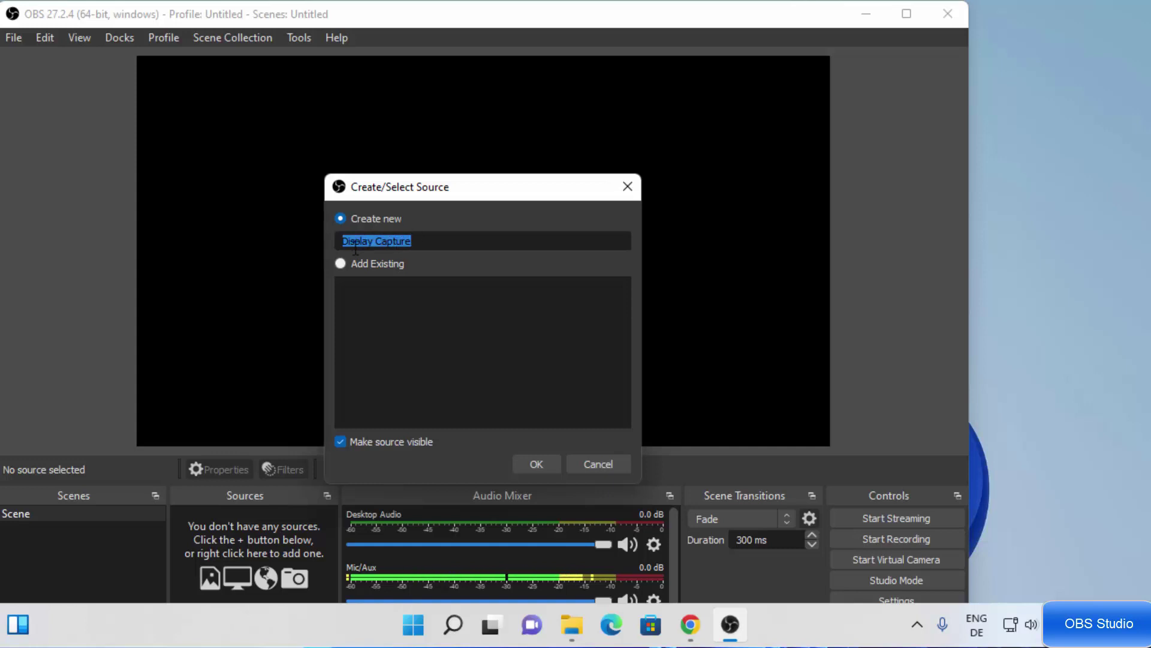
pyautogui.click(425, 247)
pyautogui.write('1')
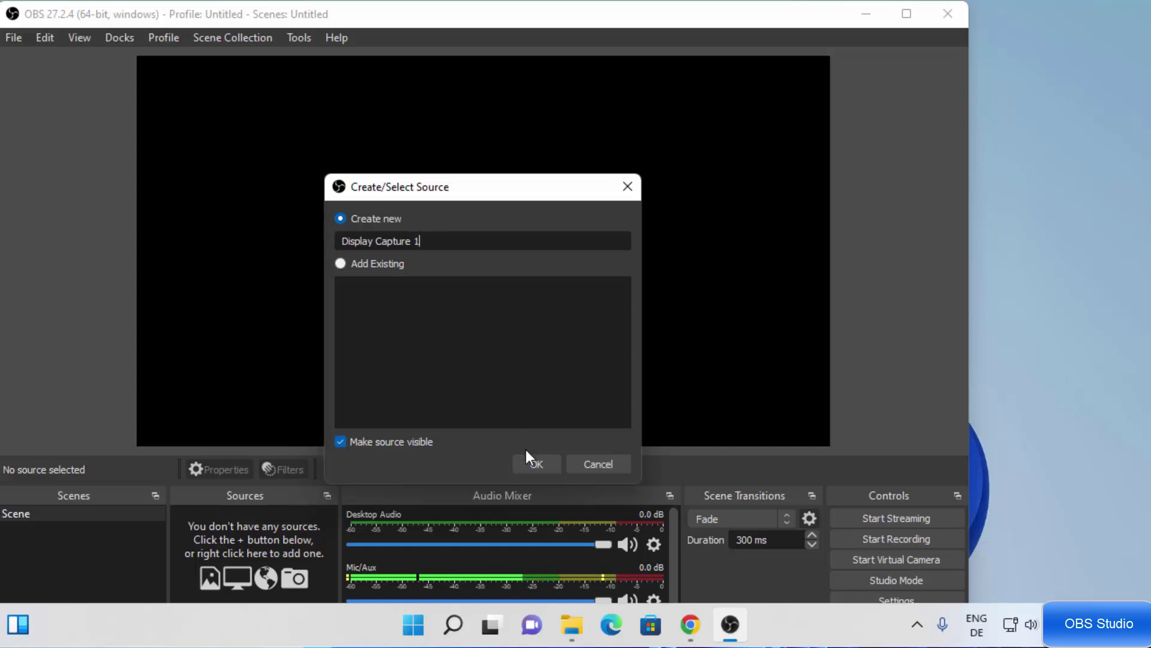
pyautogui.click(534, 463)
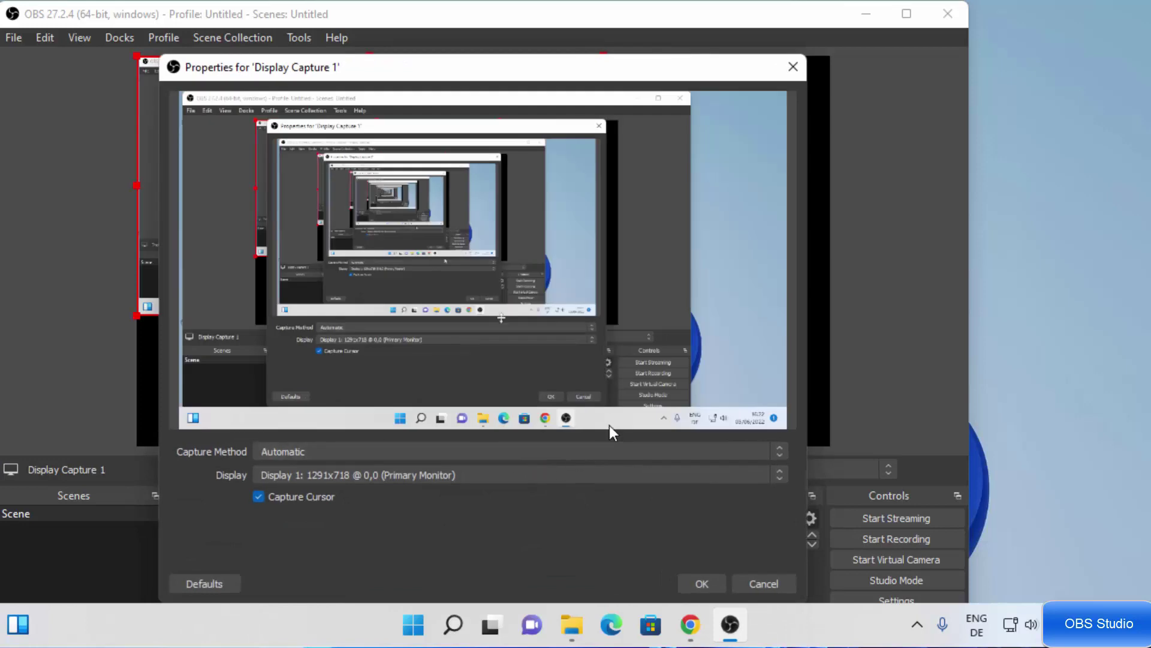
# Keep the Automatic capture method, select Display 1: 1291x718 @ 0,0 (Primary Monitor) for Display Capture 1, and confirm its properties
pyautogui.moveTo(571, 70); pyautogui.dragTo(572, 41)
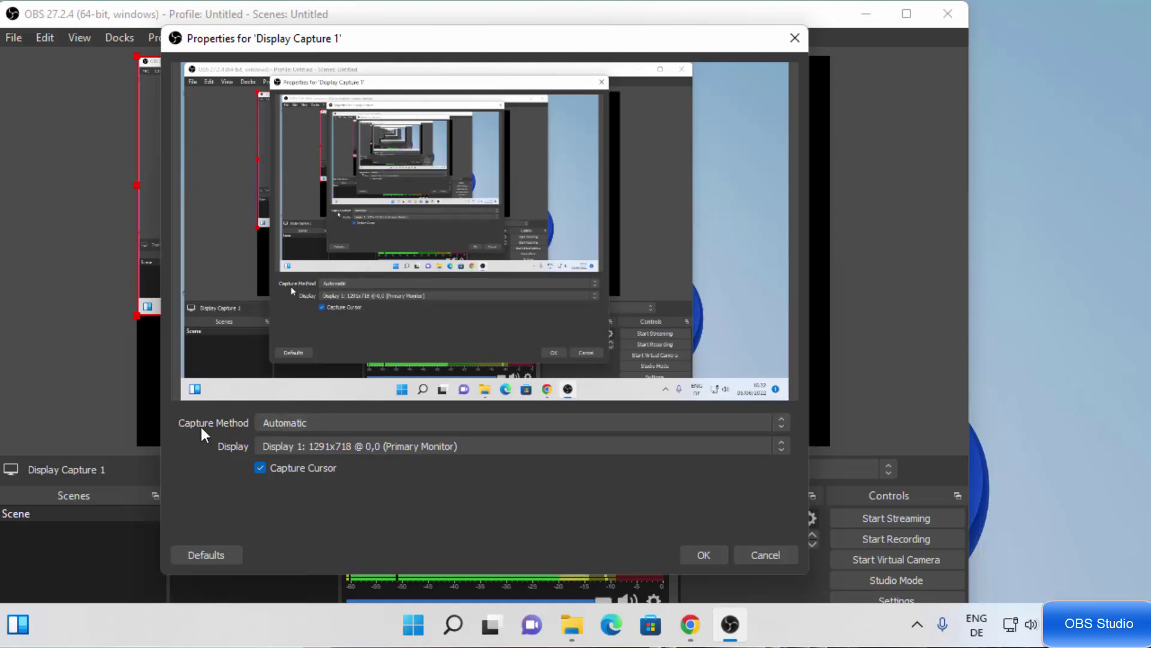
pyautogui.click(277, 422)
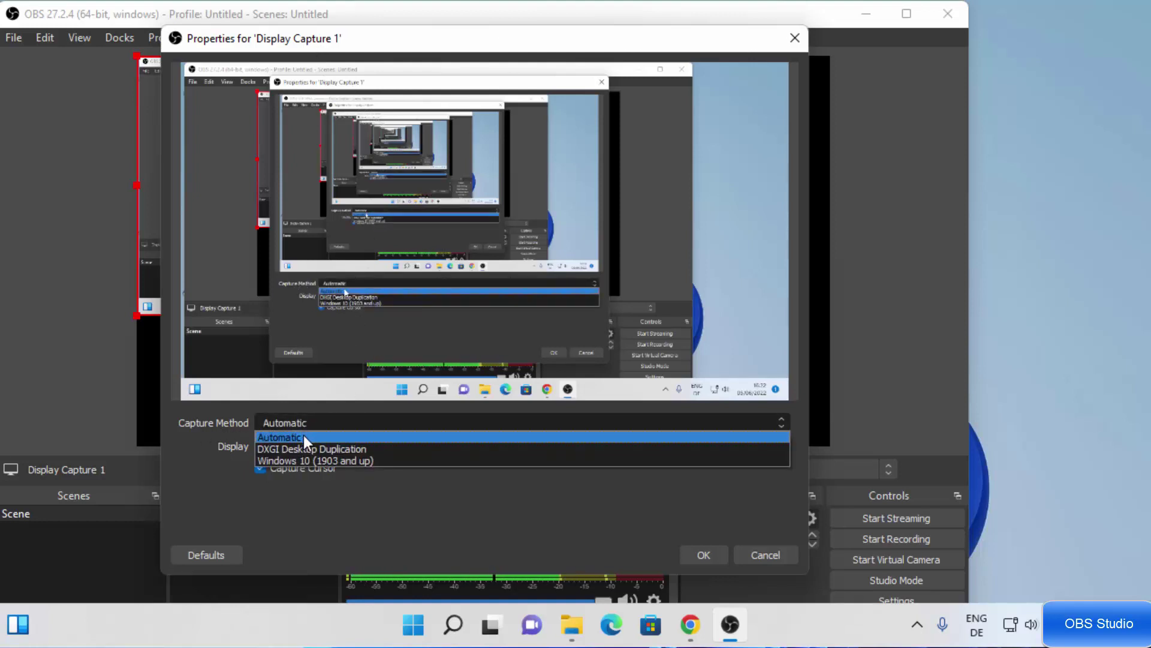
pyautogui.click(200, 451)
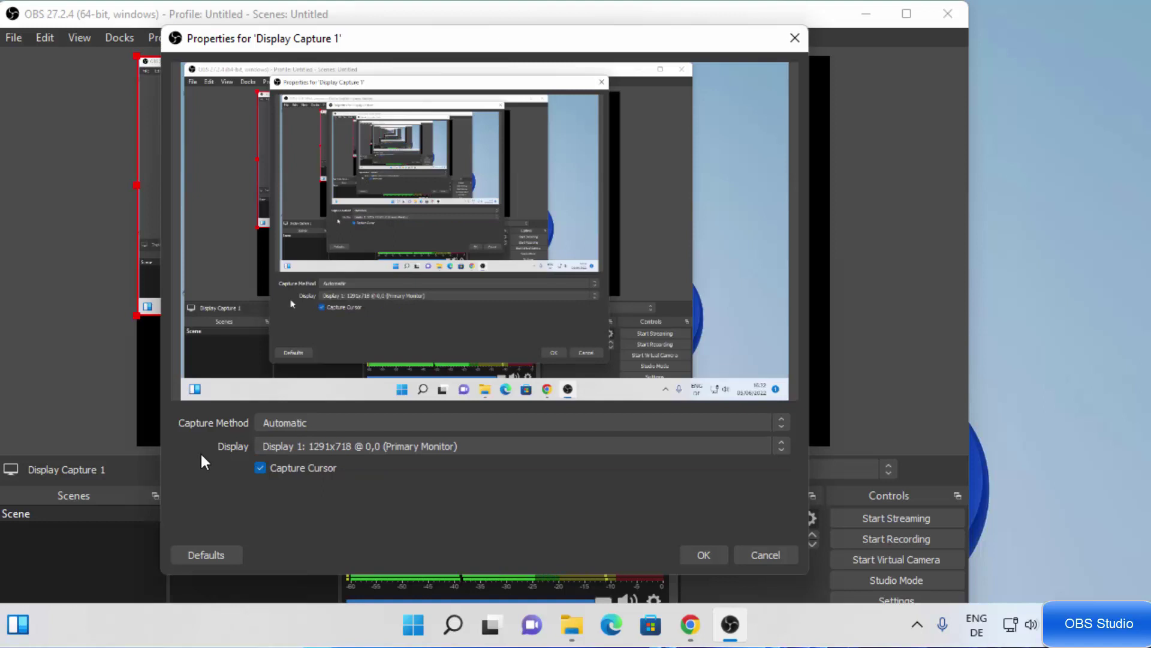
pyautogui.click(268, 445)
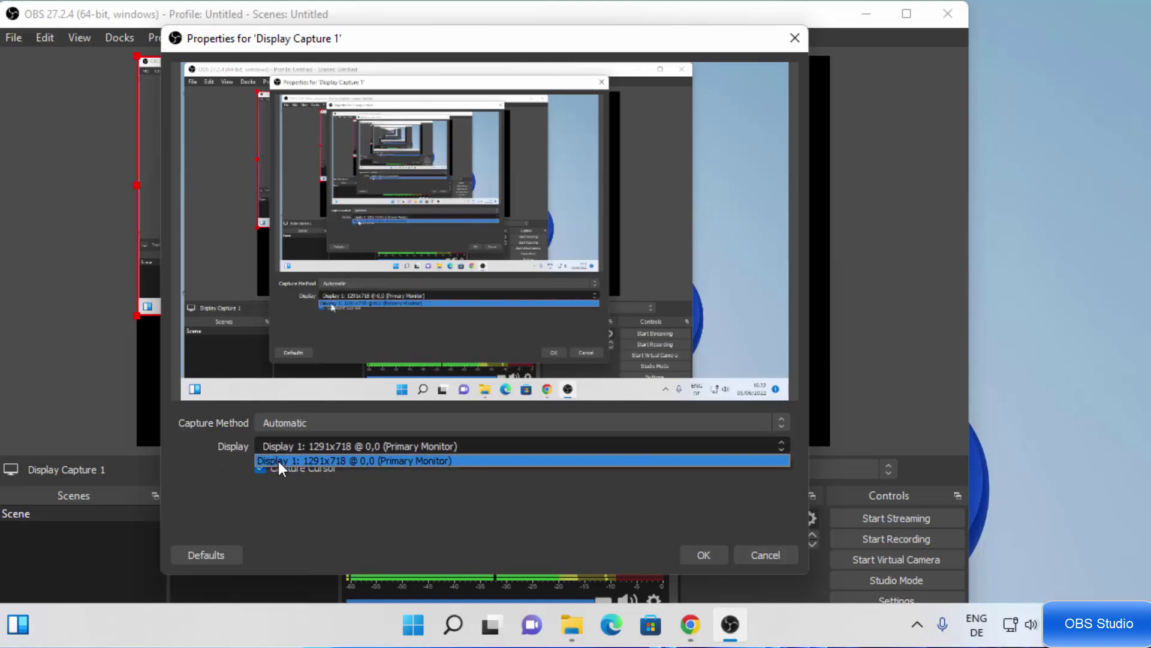
pyautogui.click(279, 463)
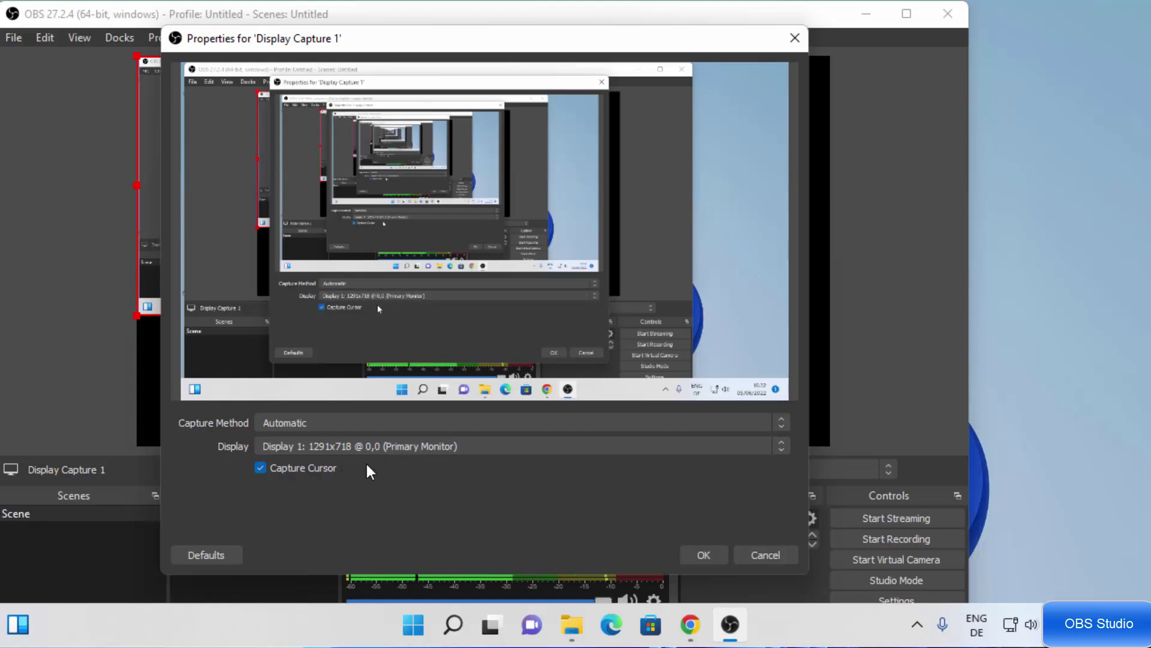
pyautogui.click(699, 552)
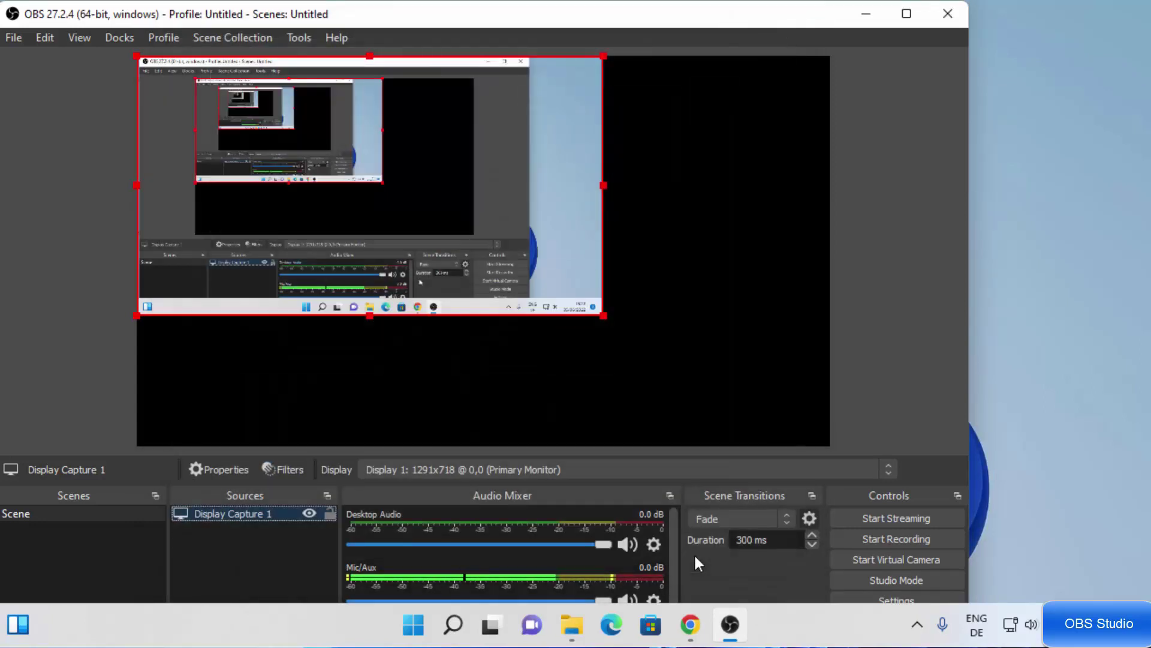
# Enlarge the display capture in the preview to fill the canvas, and maximize the OBS window
pyautogui.moveTo(603, 316); pyautogui.dragTo(771, 447)
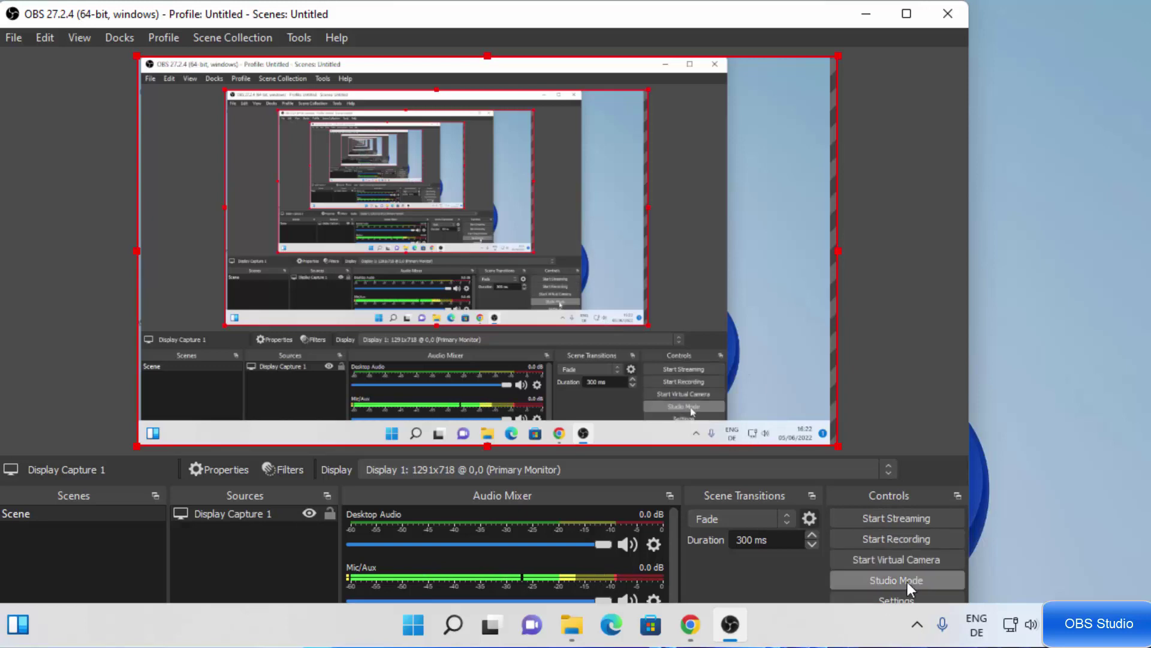
pyautogui.click(906, 14)
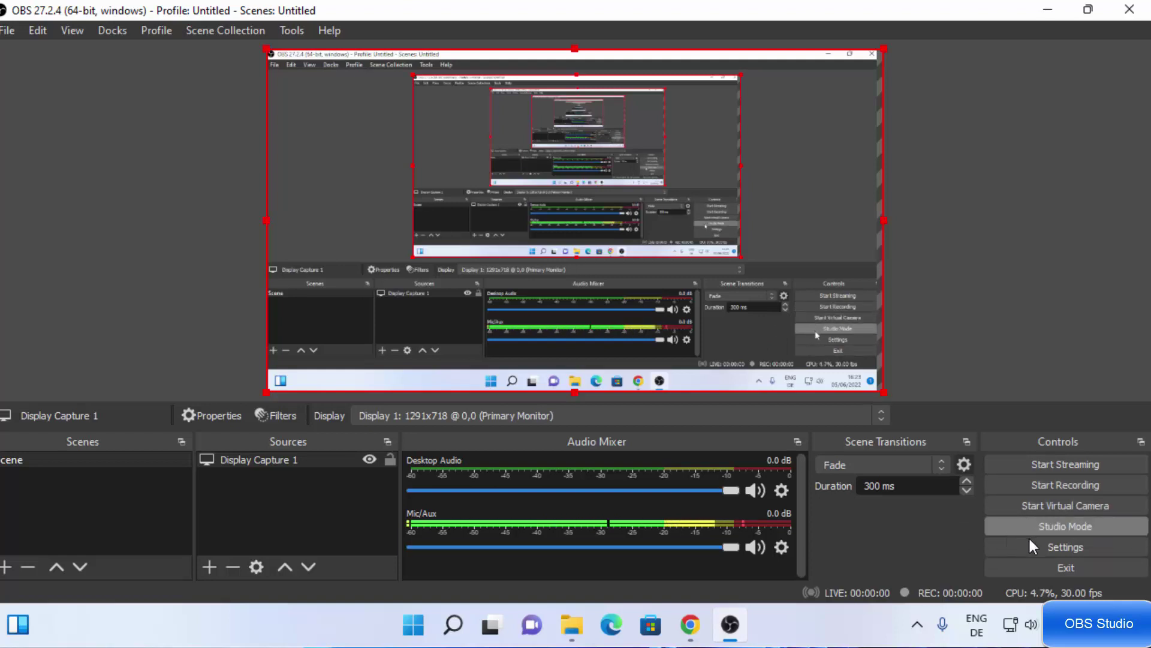
# Look up the recording path in the output settings, view the Videos folder in File Explorer, and return to the settings
pyautogui.click(1053, 547)
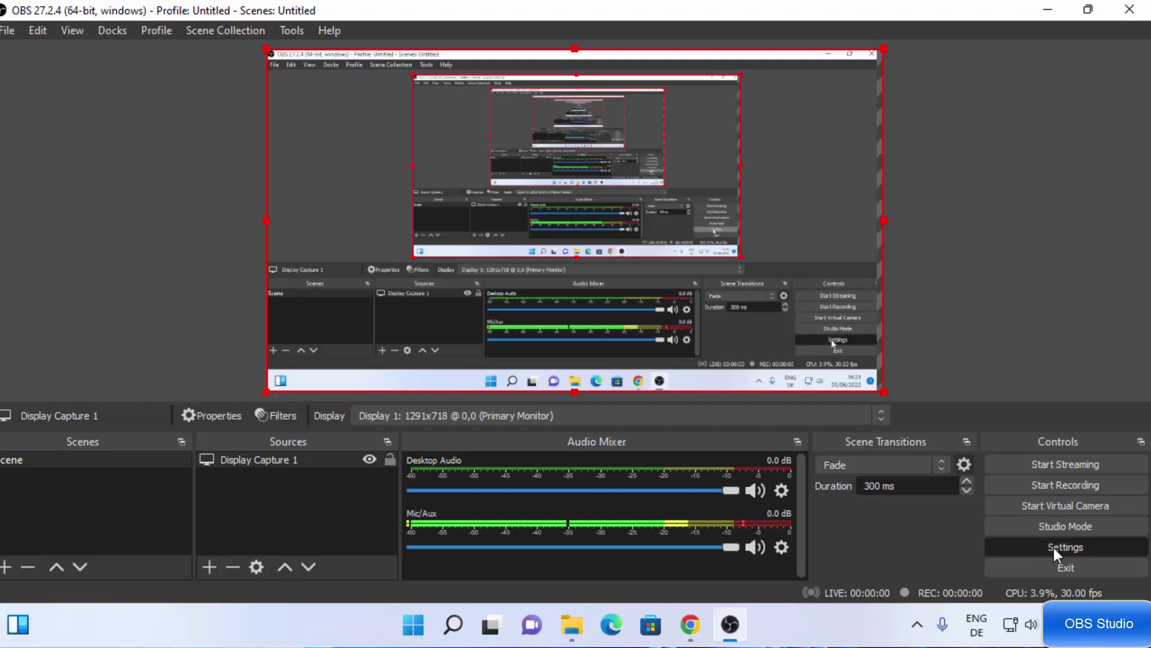
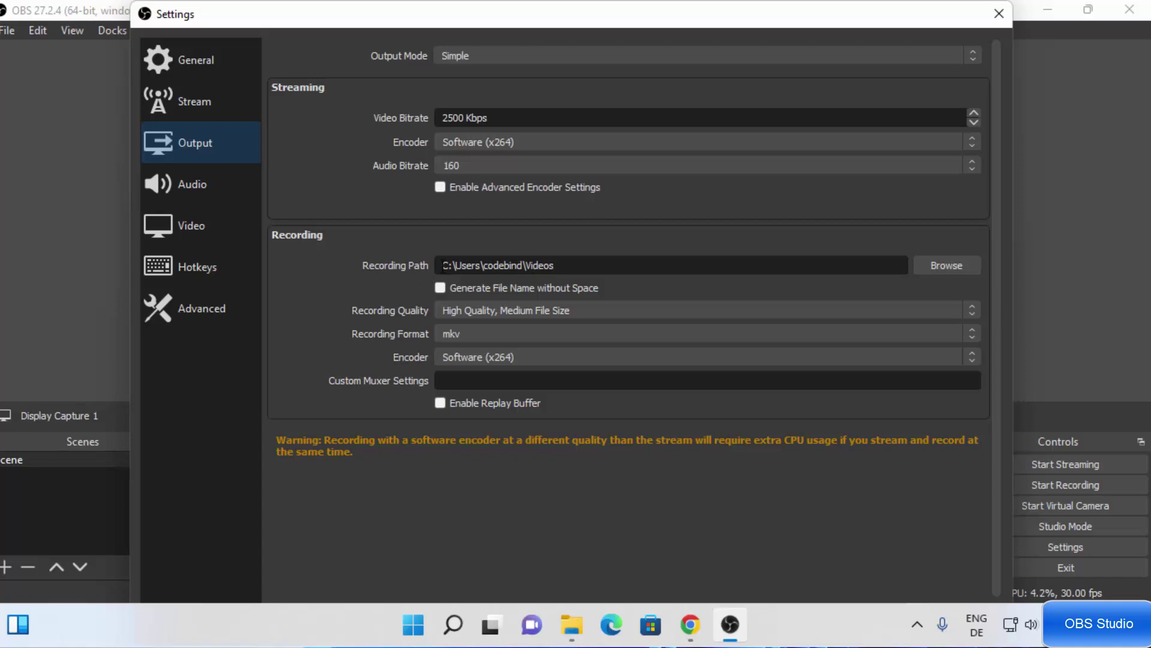
pyautogui.moveTo(442, 265); pyautogui.dragTo(561, 265)
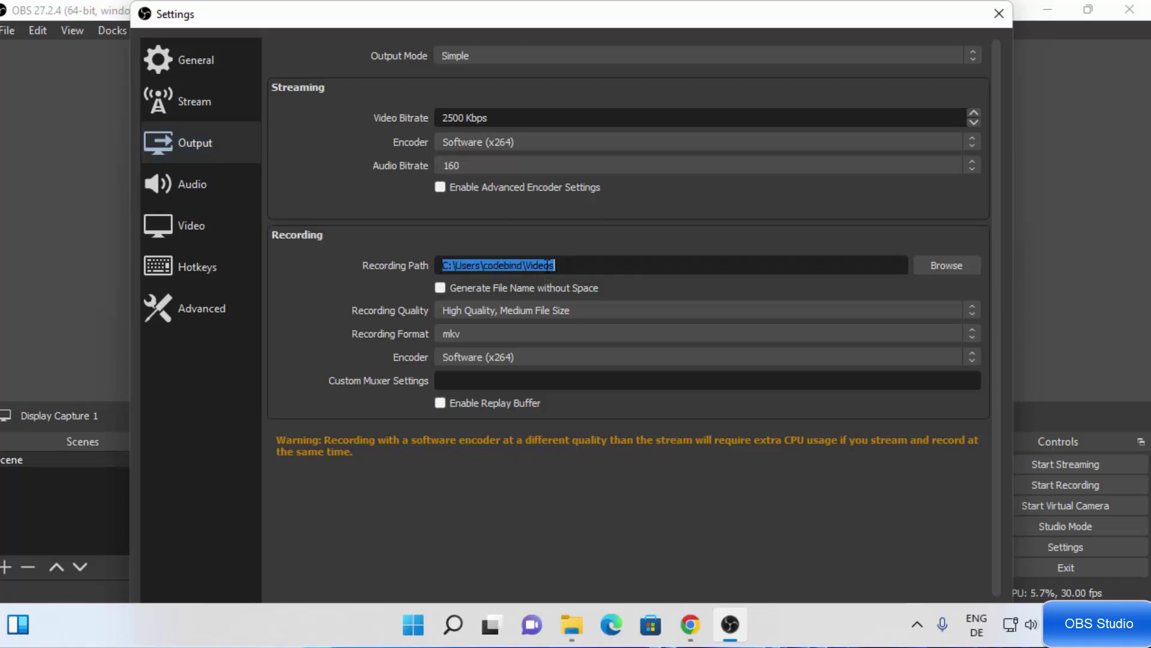
pyautogui.click(571, 625)
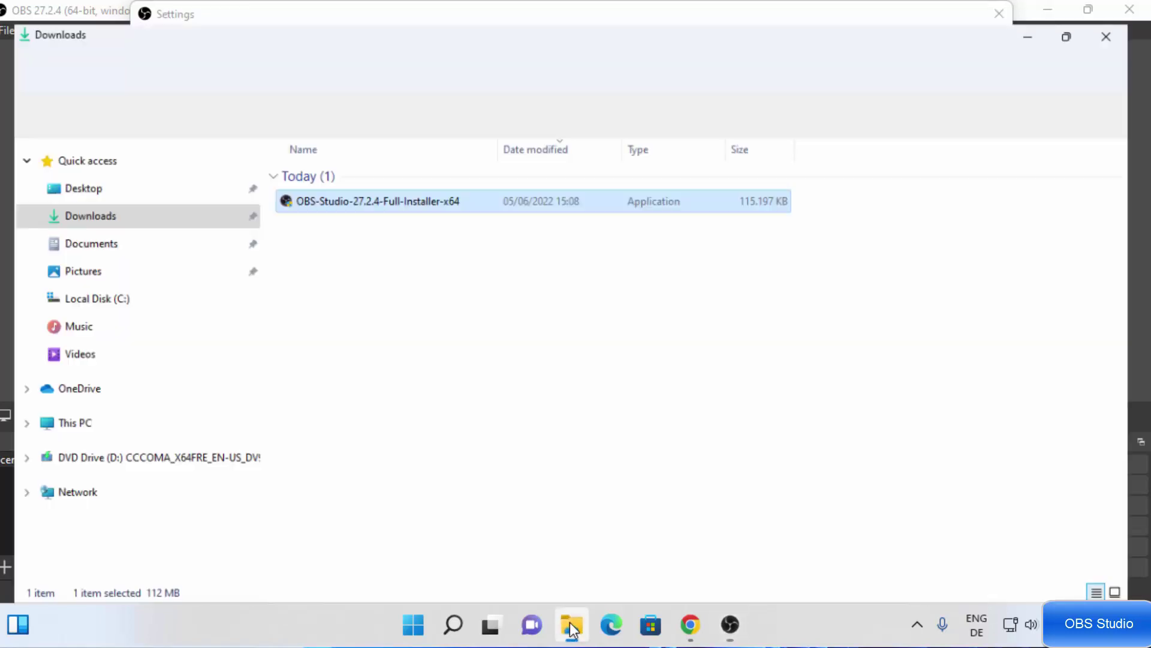
pyautogui.click(107, 348)
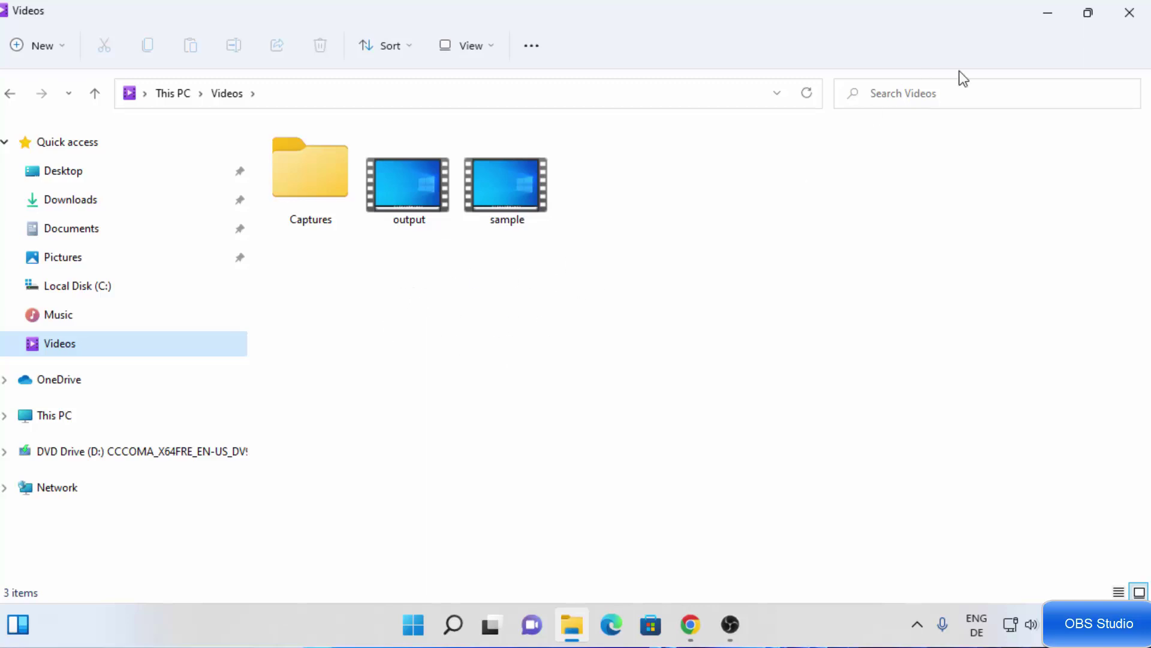
pyautogui.click(1048, 13)
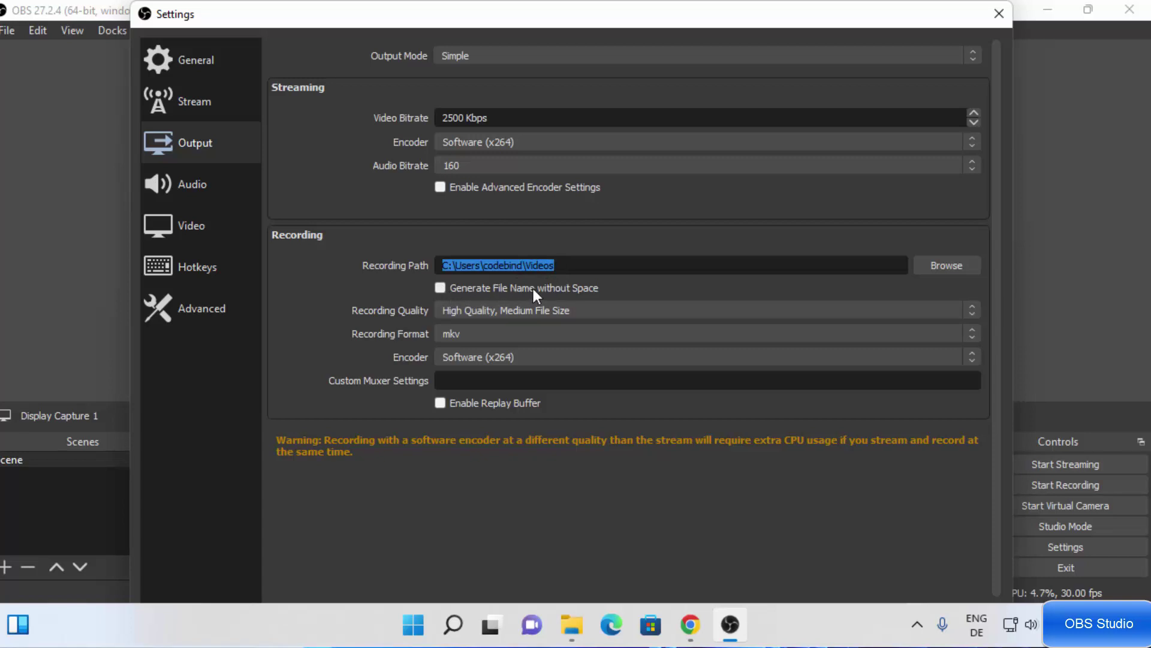
# Enable Generate File Name without Space and set recording to High Quality, Medium File Size, mp4 format and the Software (x264) encoder
pyautogui.click(443, 286)
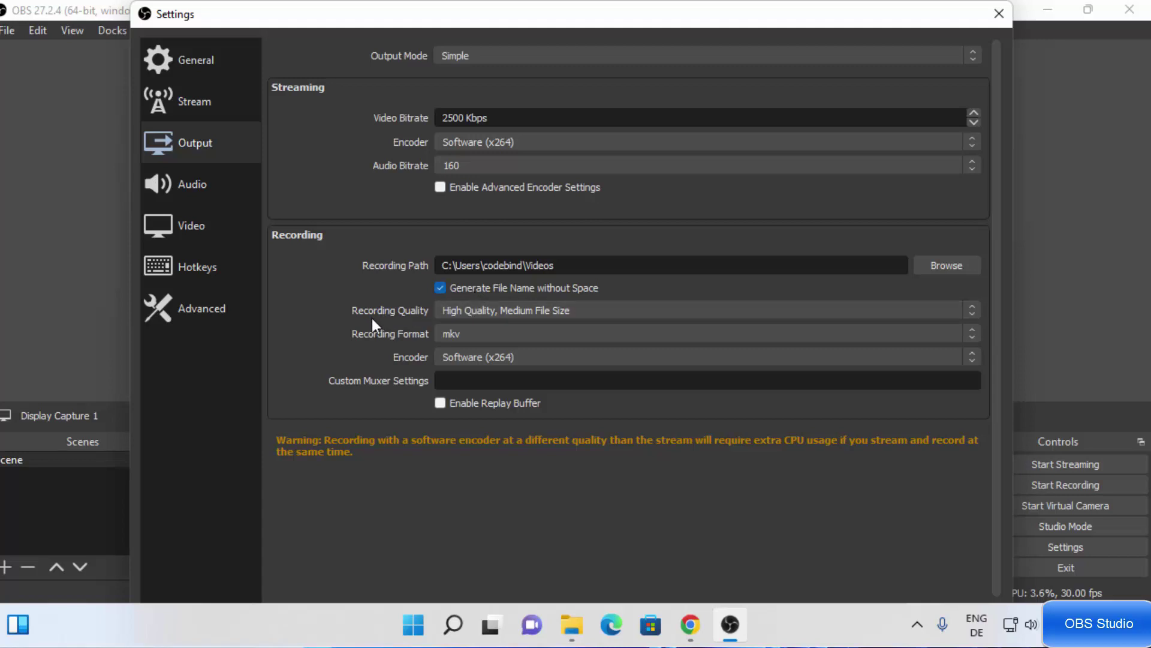
pyautogui.click(474, 312)
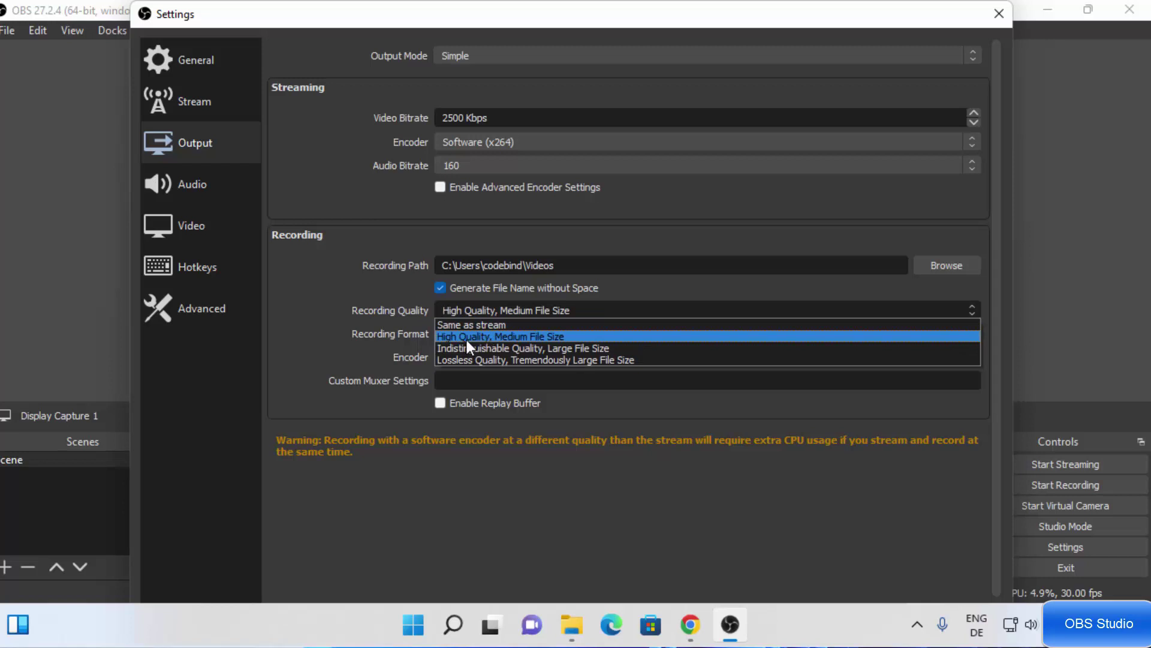
pyautogui.click(476, 339)
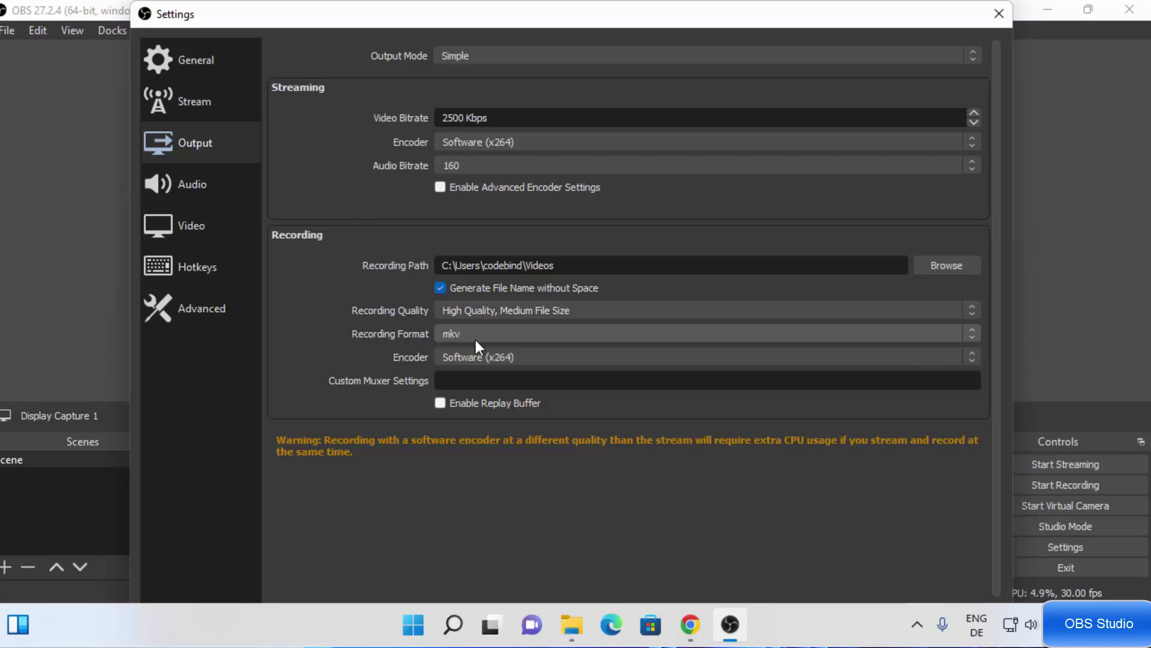
pyautogui.click(466, 331)
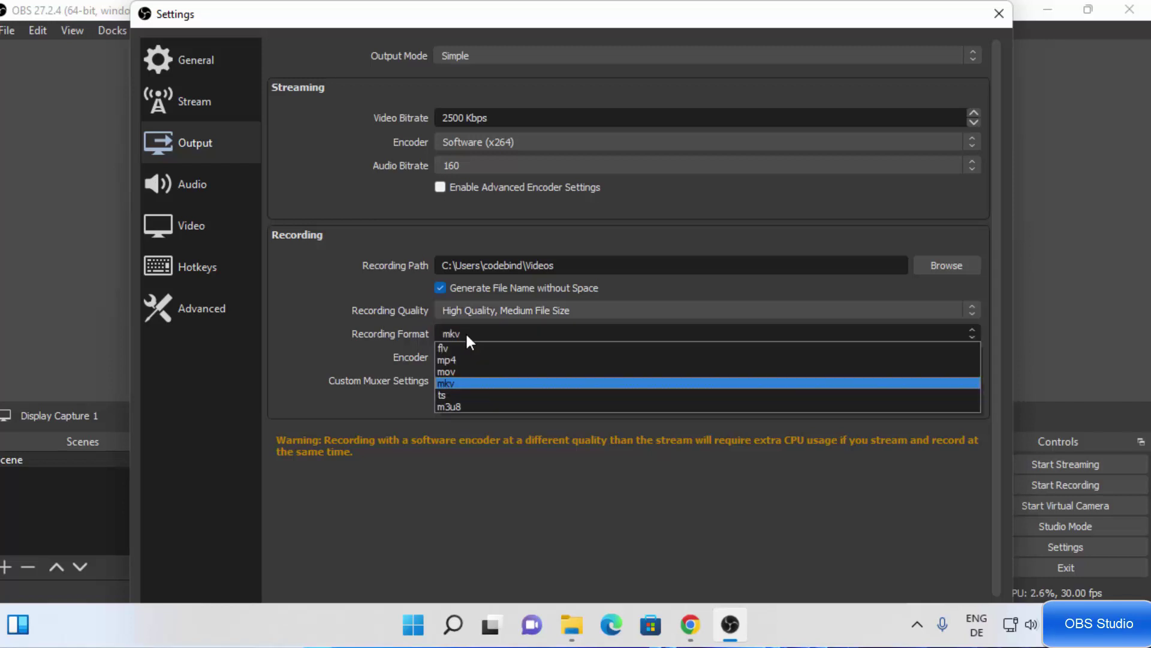
pyautogui.click(469, 359)
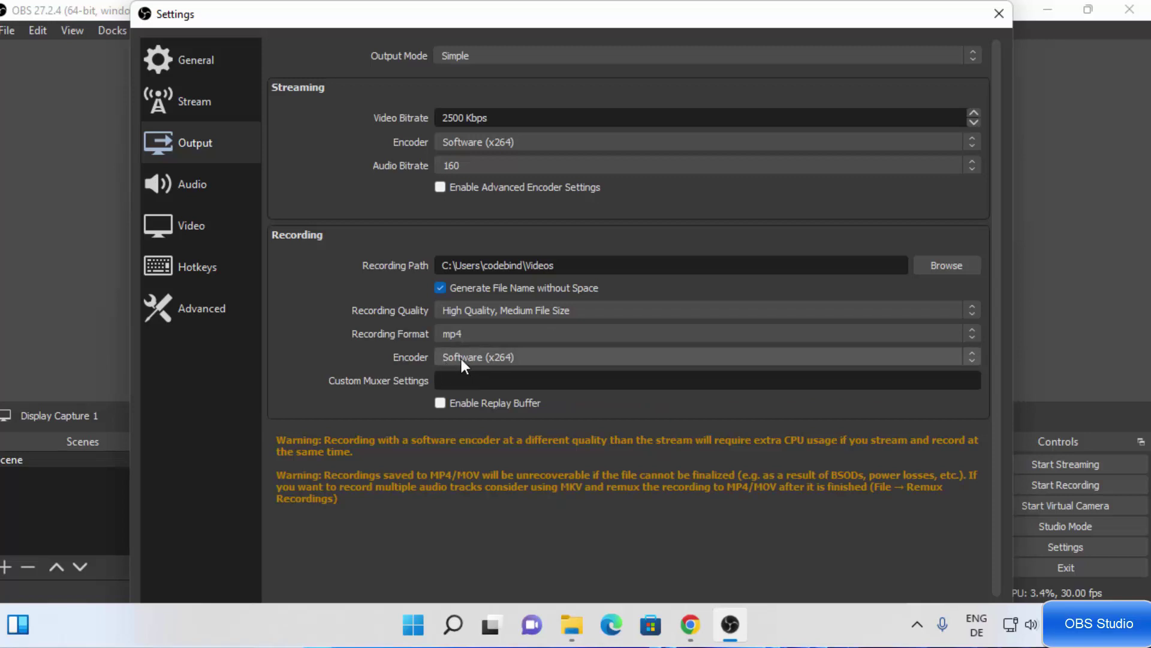
pyautogui.click(462, 358)
pyautogui.click(459, 372)
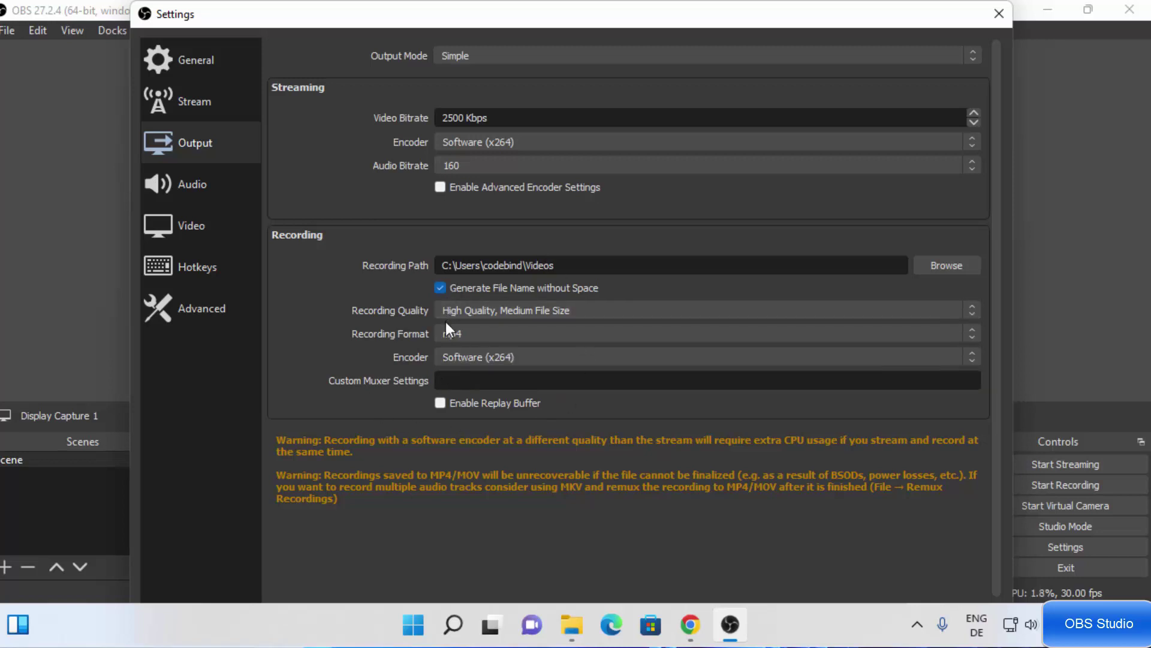
# Review the available Desktop Audio and Mic/Auxiliary Audio devices in the audio settings, leaving both on Default
pyautogui.click(188, 189)
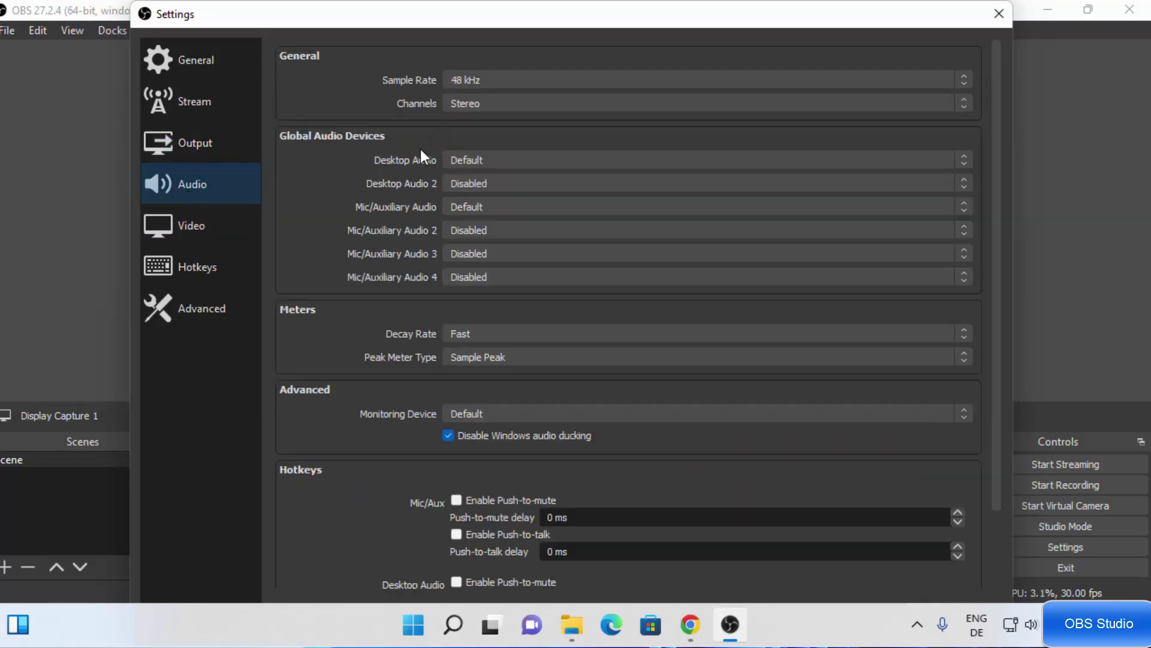
pyautogui.click(472, 160)
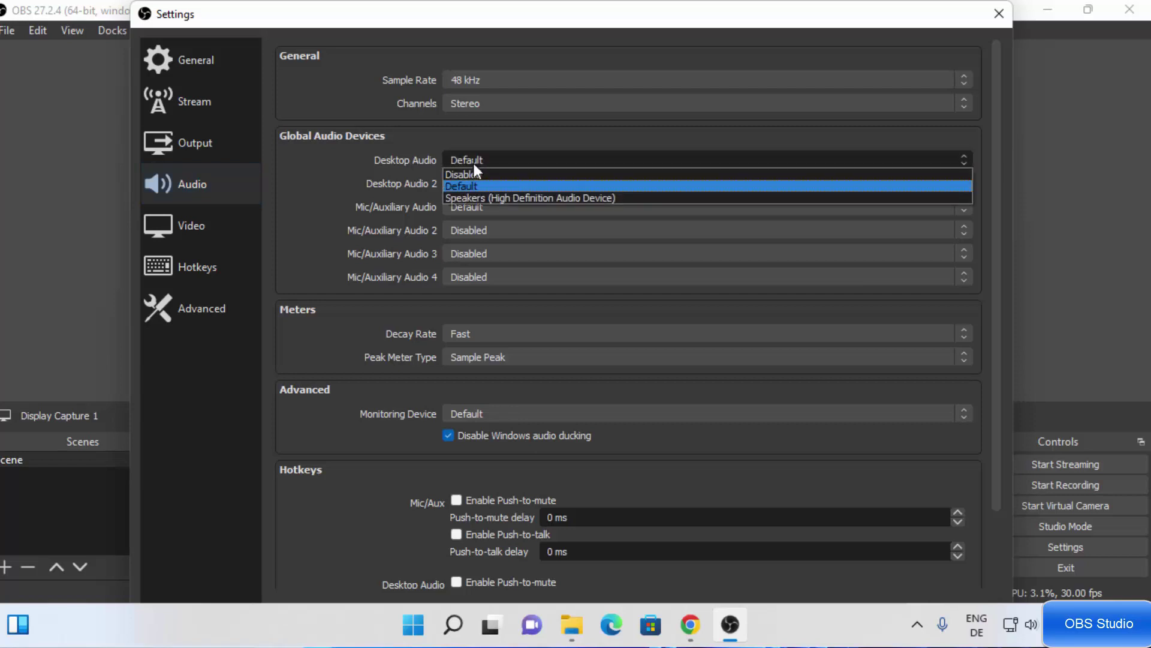
pyautogui.click(362, 181)
pyautogui.click(474, 206)
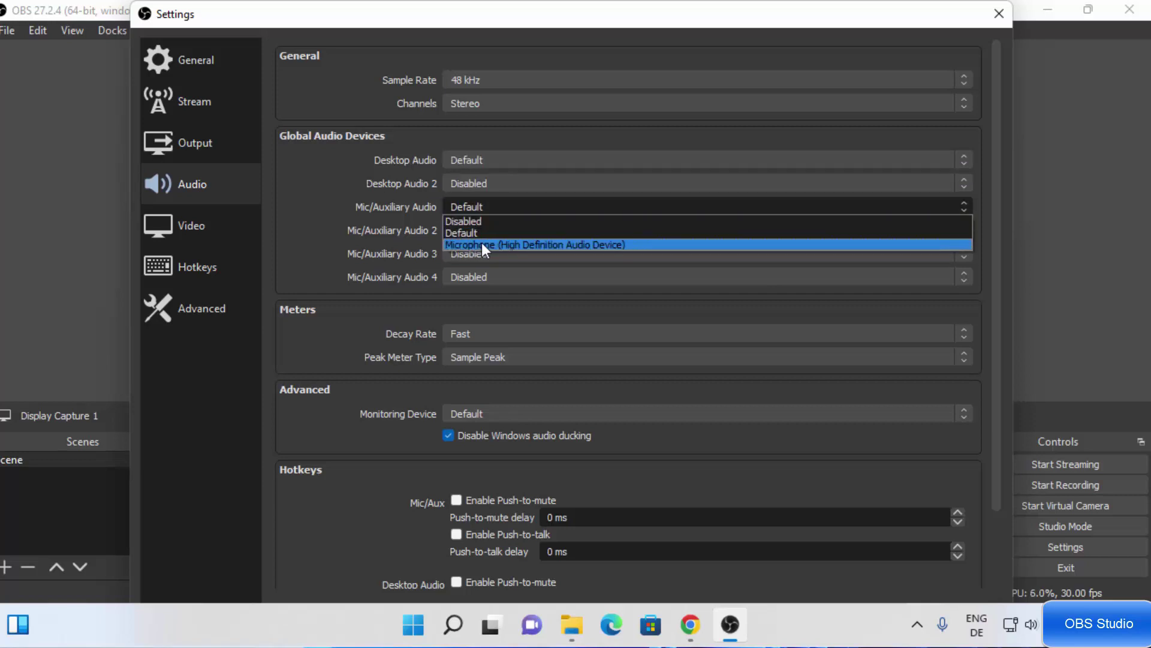
pyautogui.click(367, 229)
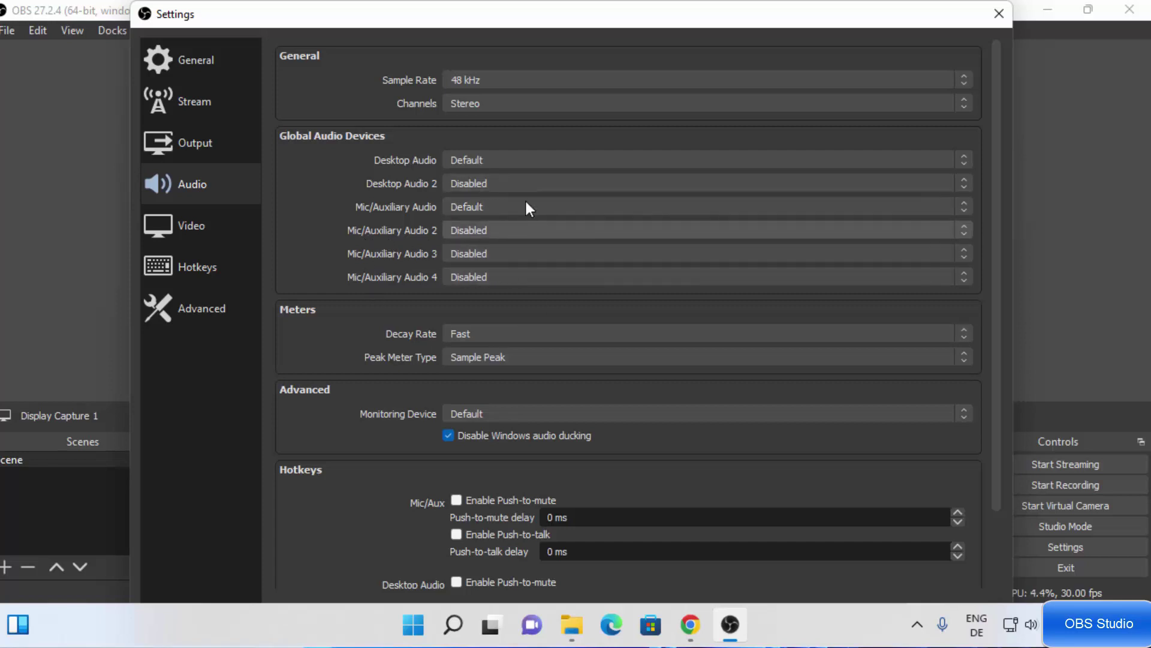
# Set the base canvas resolution to 1291x718 in the video settings and review the output resolution choices, keeping 860x478
pyautogui.click(203, 227)
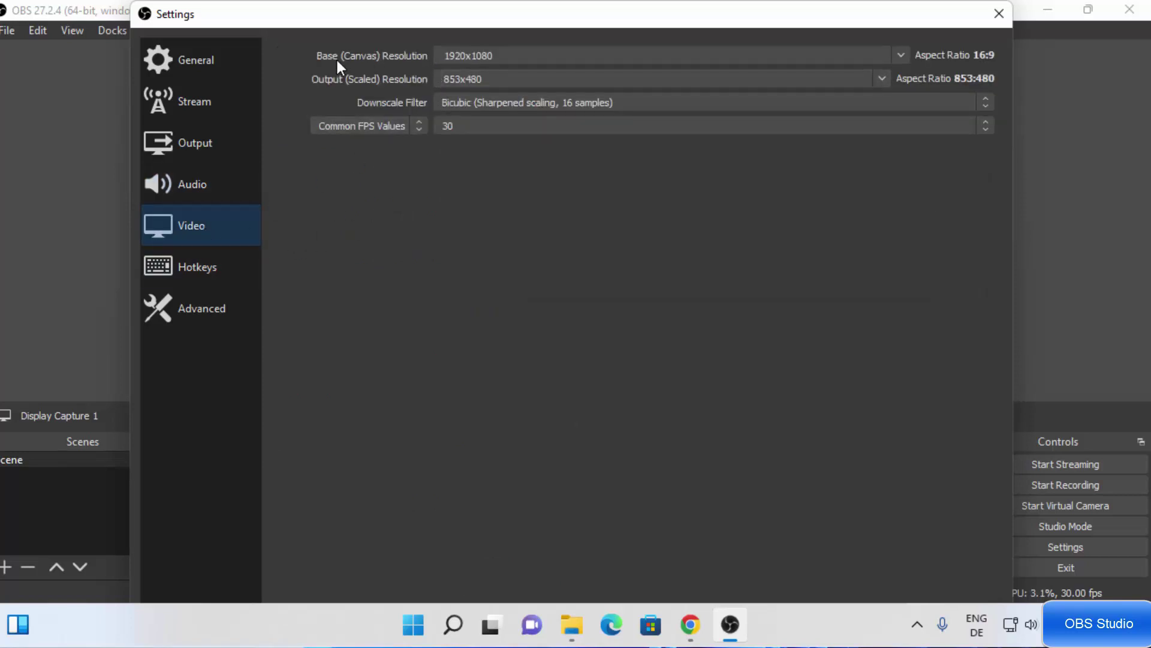
pyautogui.click(516, 59)
pyautogui.click(900, 57)
pyautogui.click(847, 70)
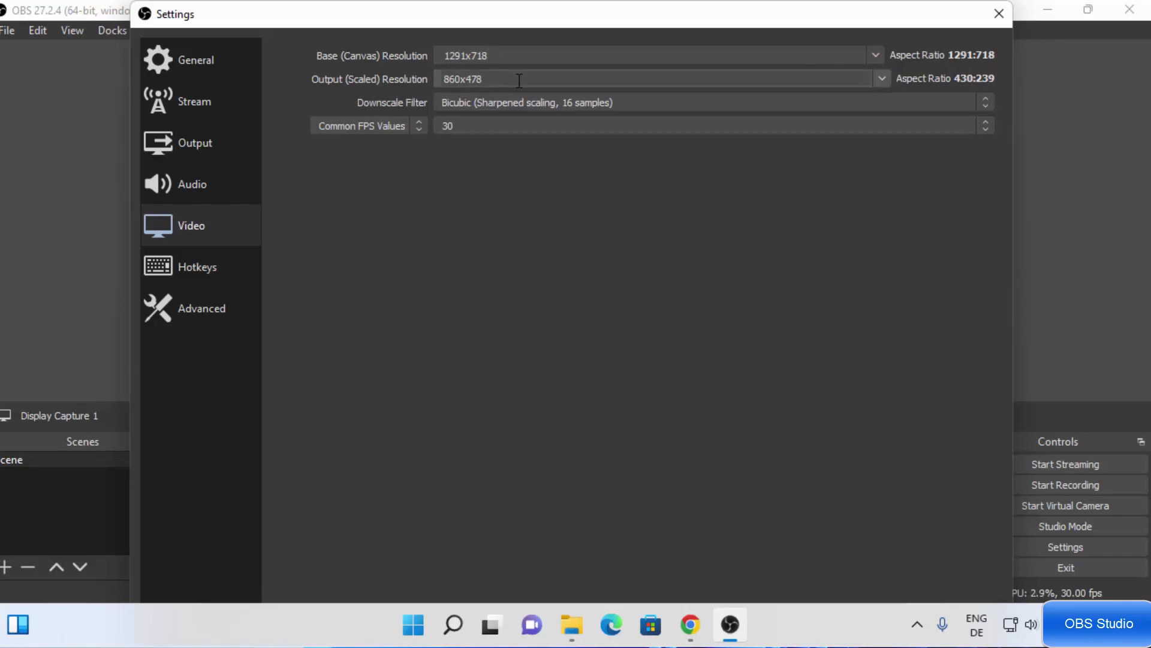
pyautogui.click(882, 80)
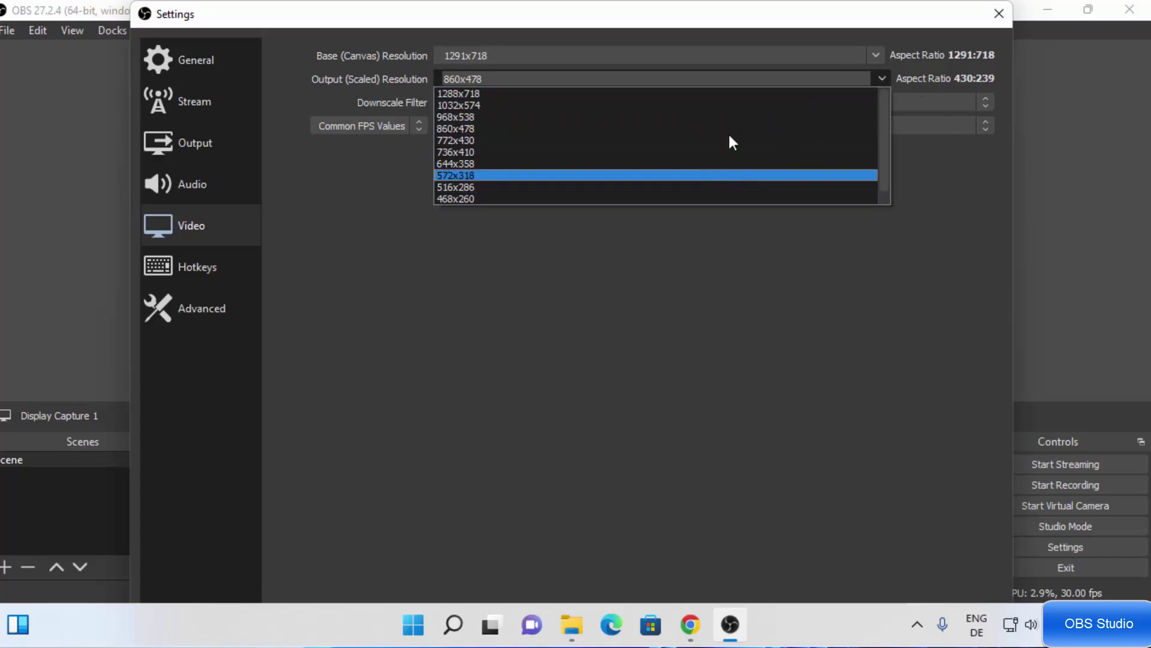
pyautogui.click(973, 237)
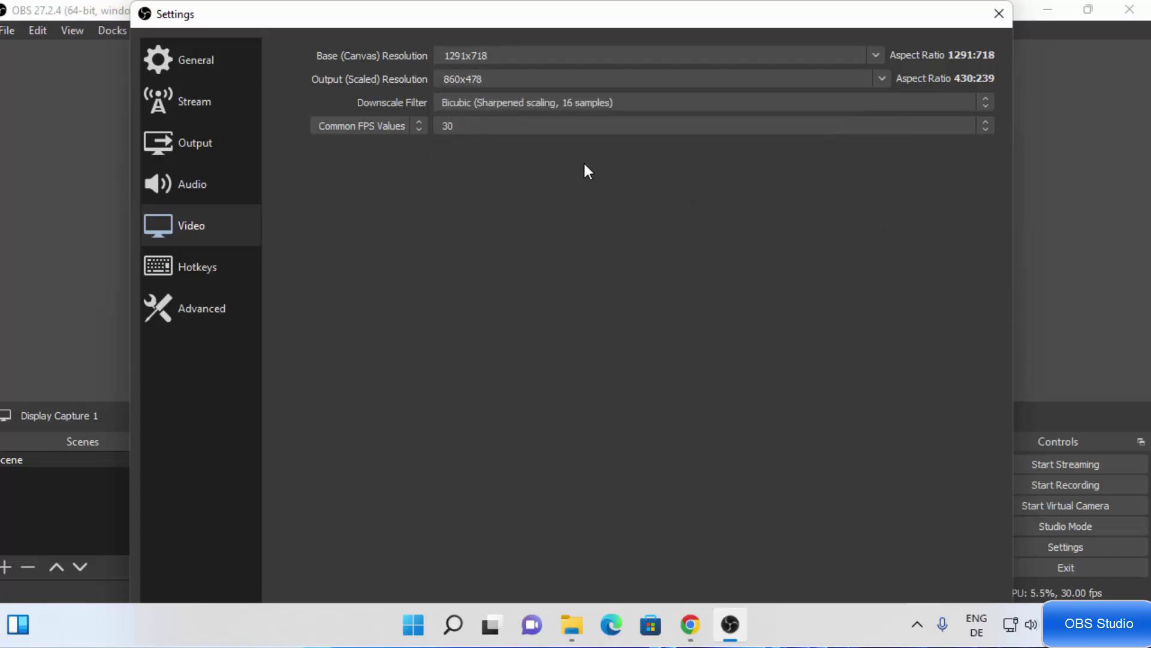
# Review the downscale filter choices, keeping Bicubic (Sharpened scaling, 16 samples), and apply and confirm the settings
pyautogui.click(489, 107)
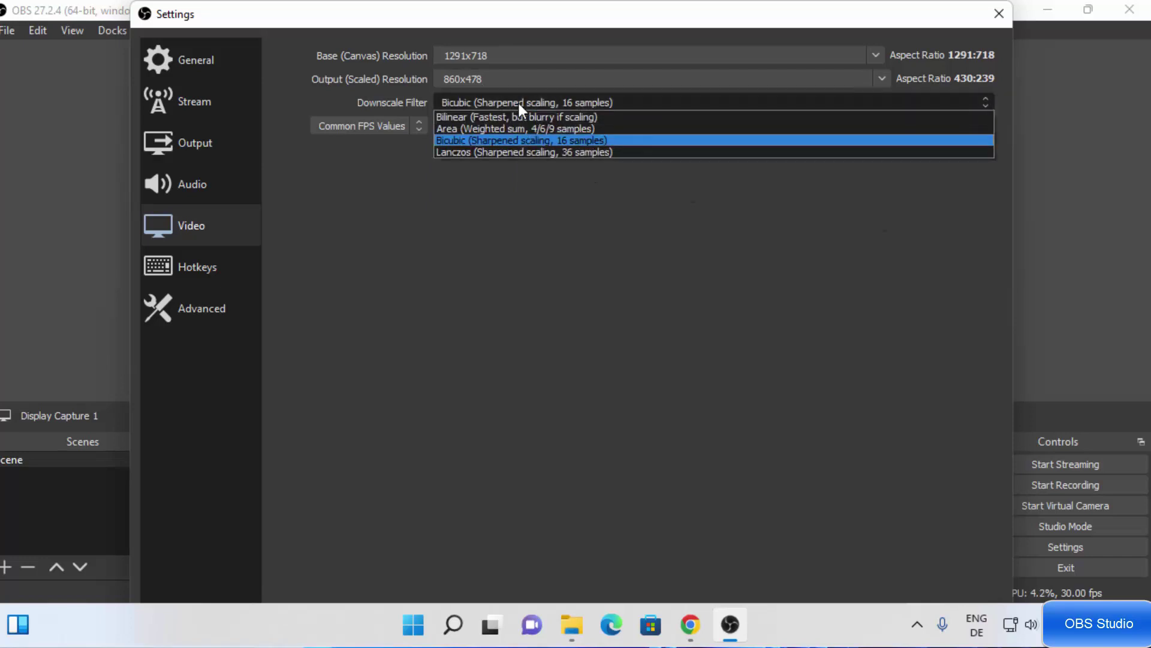
pyautogui.click(382, 204)
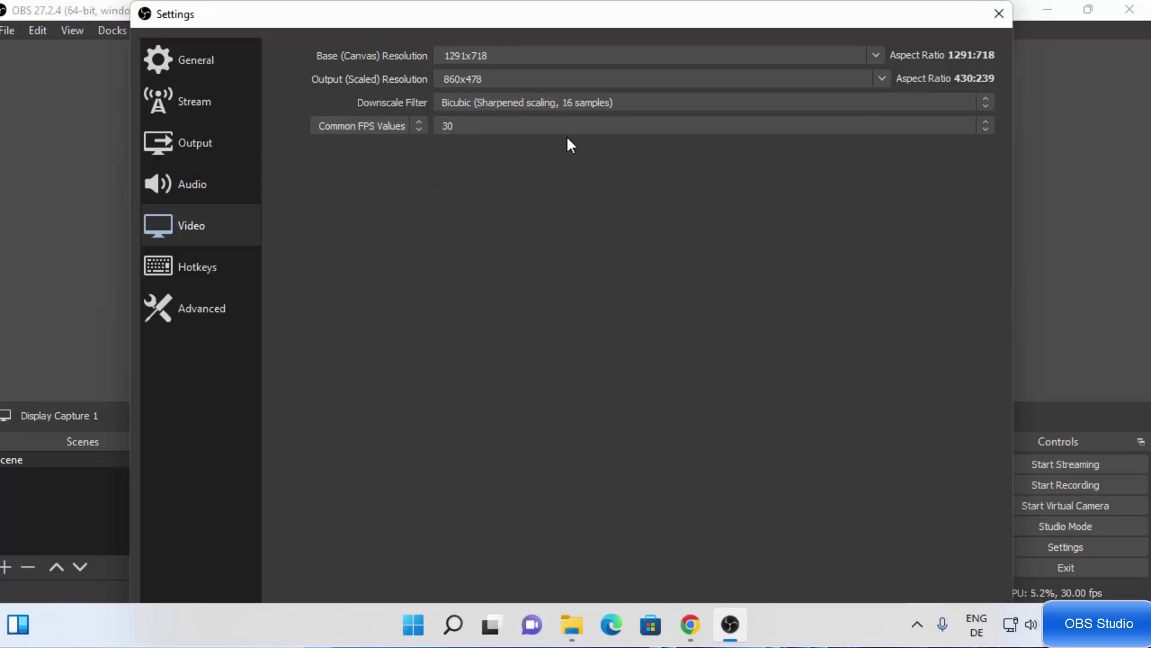
pyautogui.moveTo(258, 14); pyautogui.dragTo(310, 29)
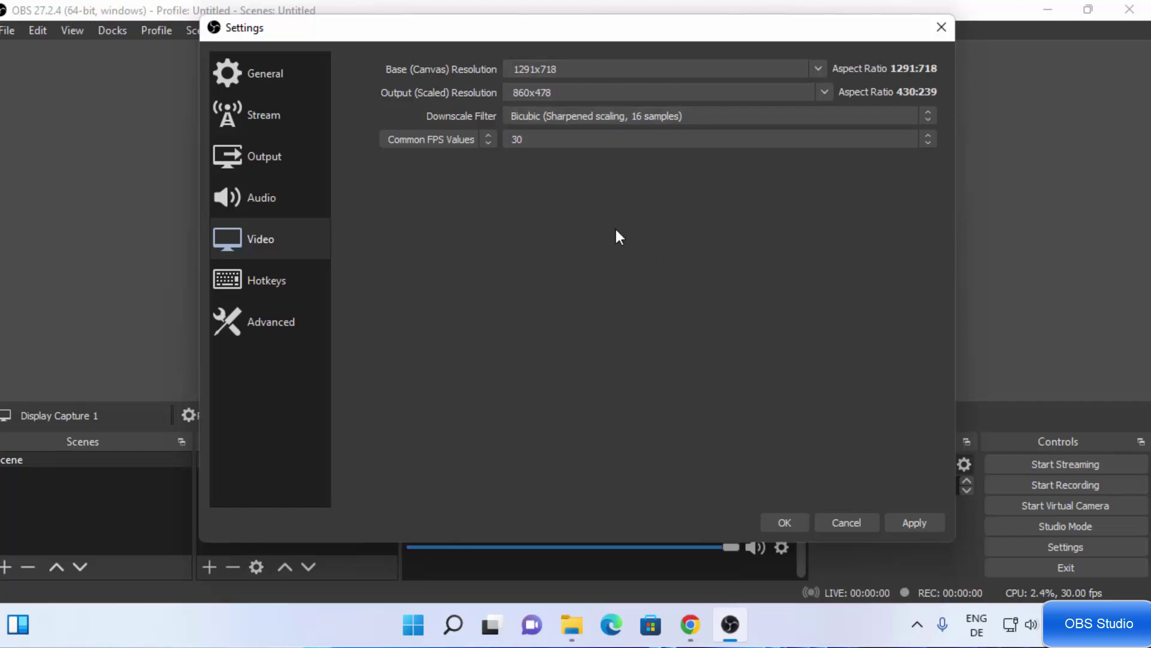
pyautogui.click(922, 523)
pyautogui.click(791, 520)
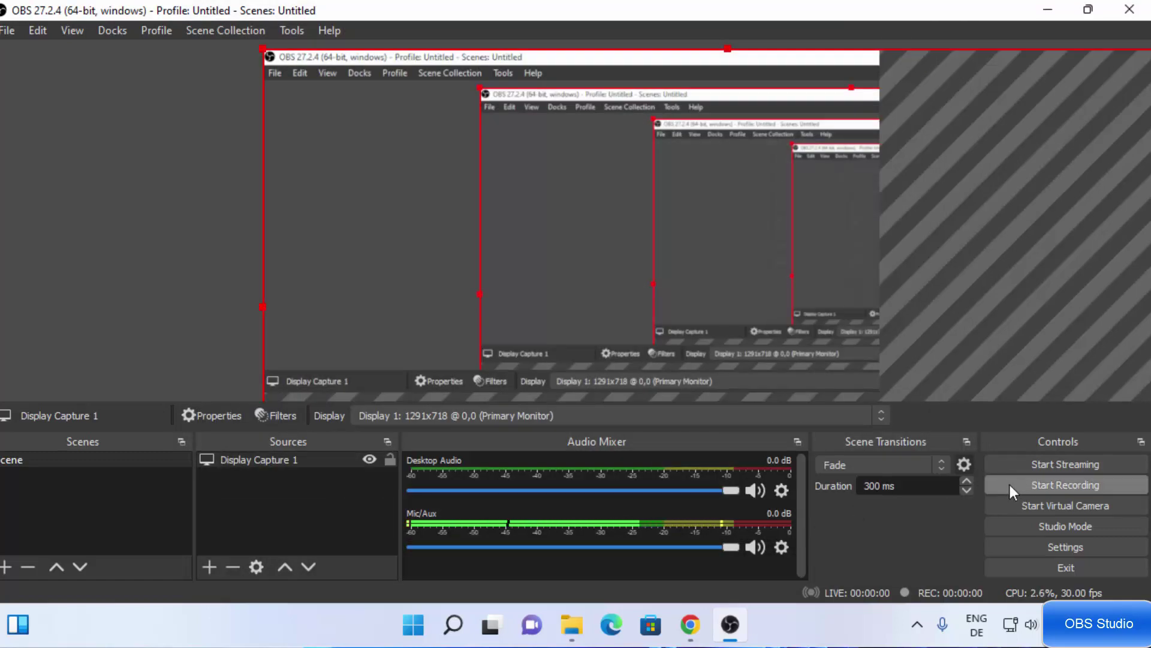
# Deselect the capture source in the preview, start recording the screen, and minimize OBS to show the desktop
pyautogui.click(841, 373)
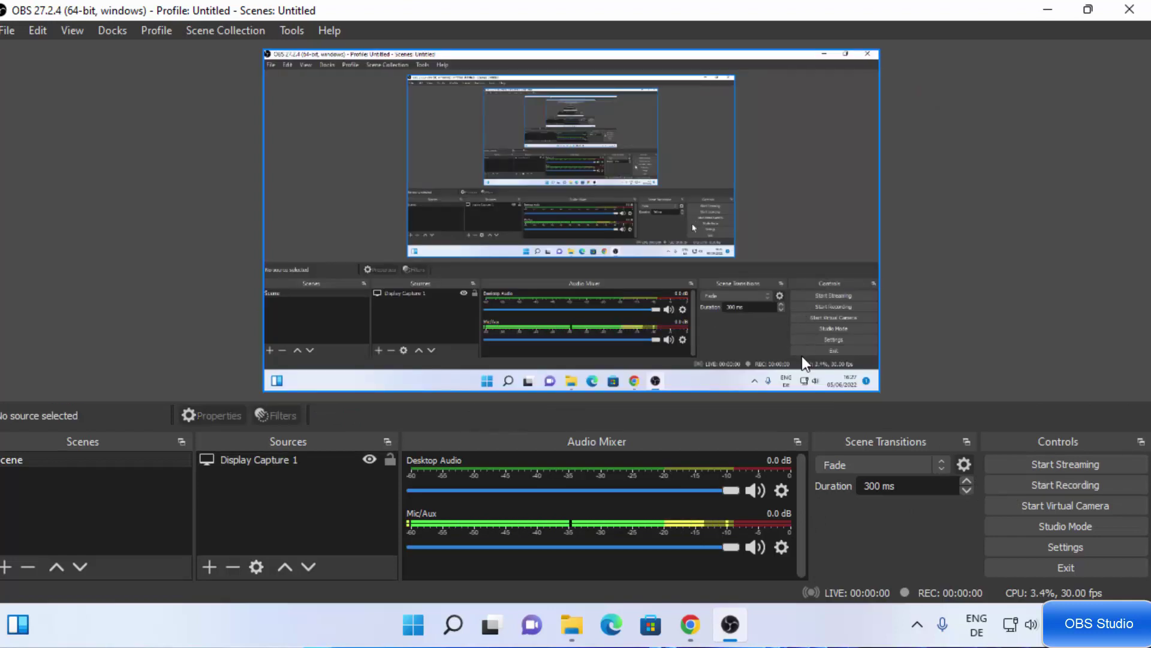
pyautogui.click(1039, 487)
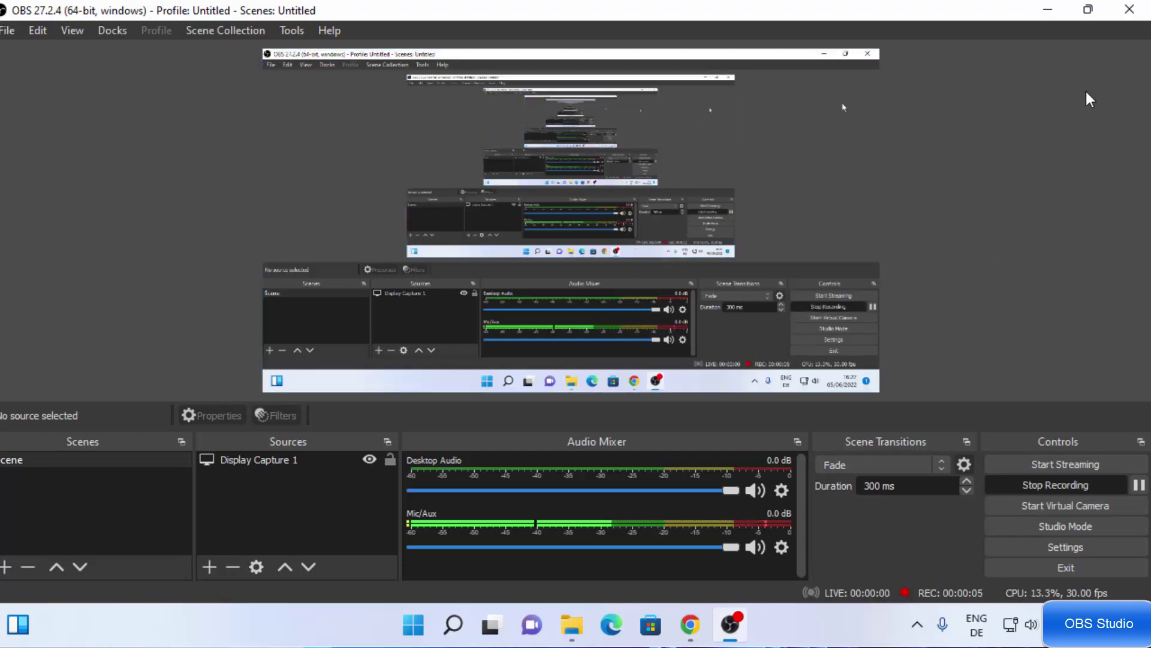
pyautogui.click(1047, 10)
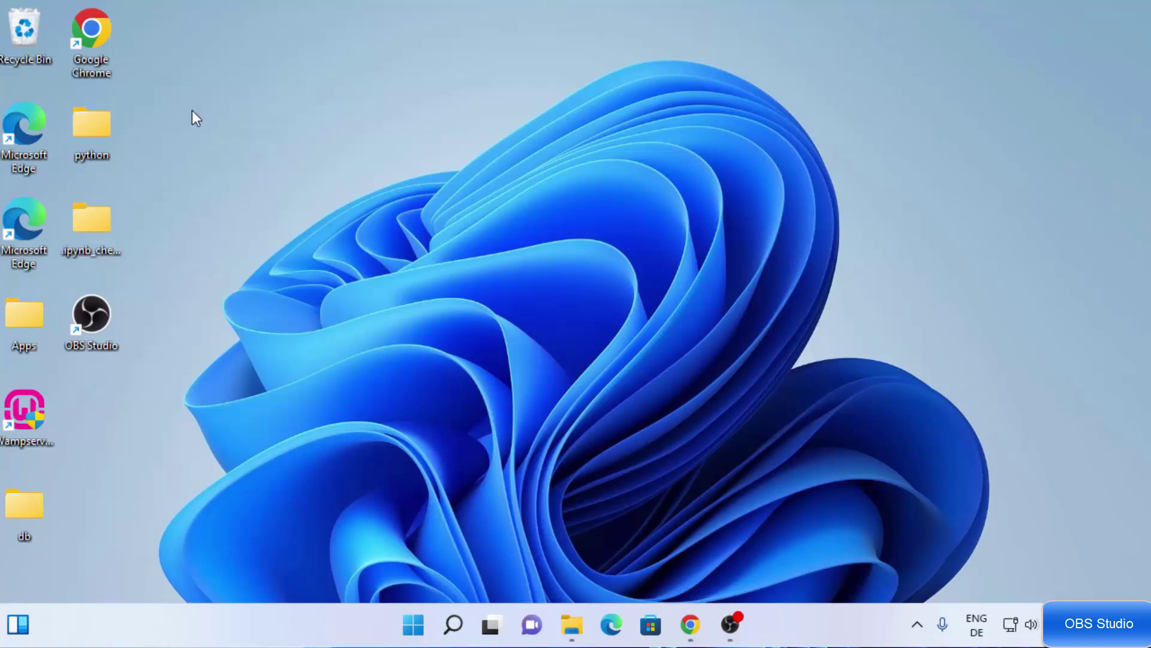
# Show the OBS download page in Chrome, dismissing the download bar, and the Videos folder in File Explorer while recording, minimizing each window
pyautogui.click(683, 619)
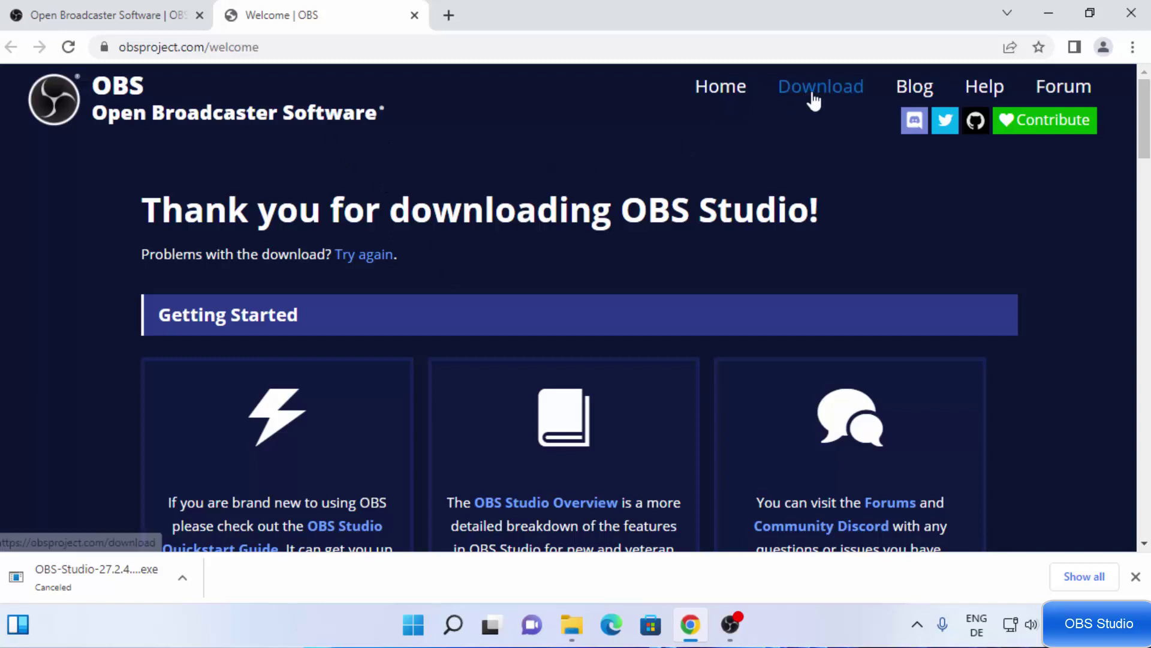
pyautogui.click(794, 89)
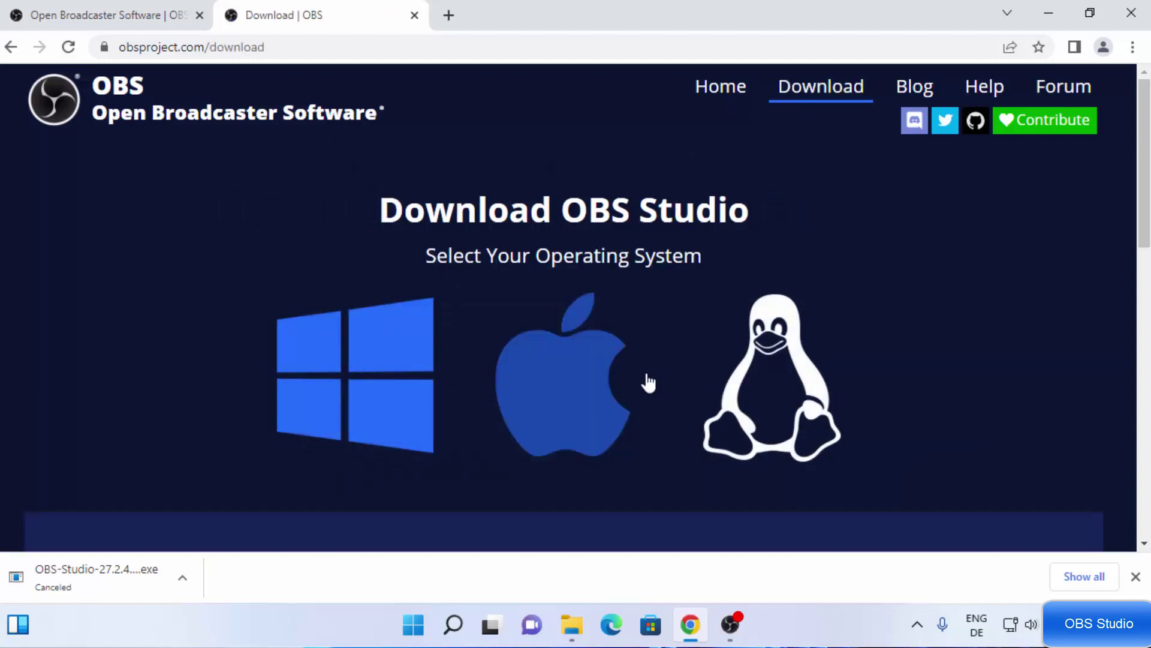
pyautogui.click(1135, 577)
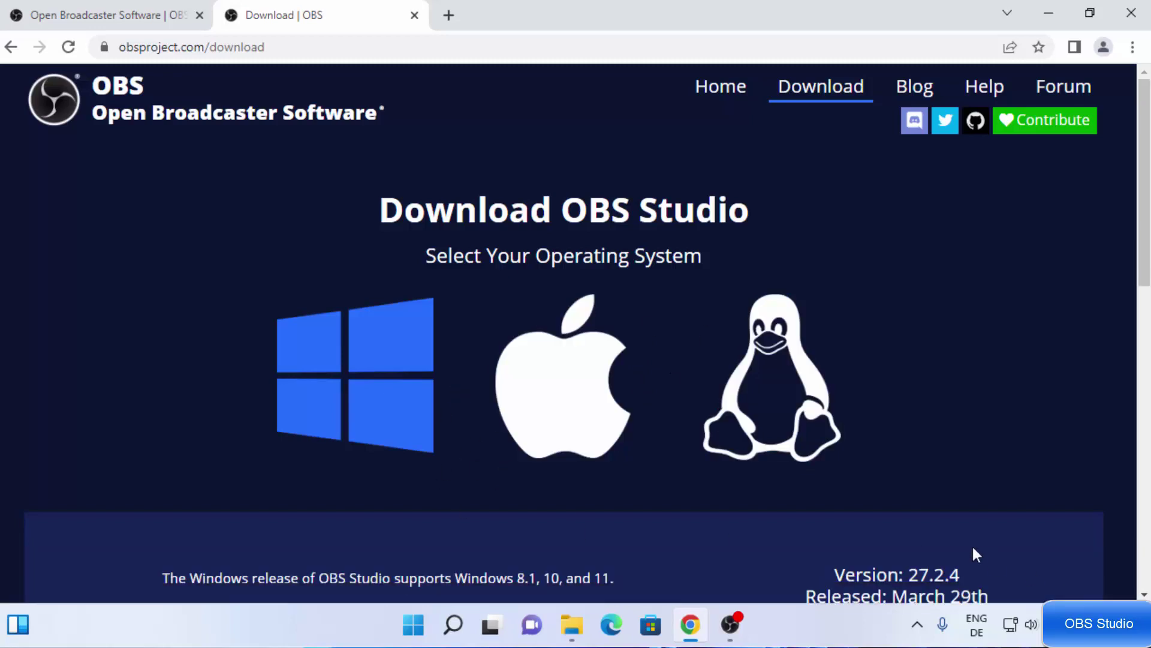
pyautogui.click(1049, 13)
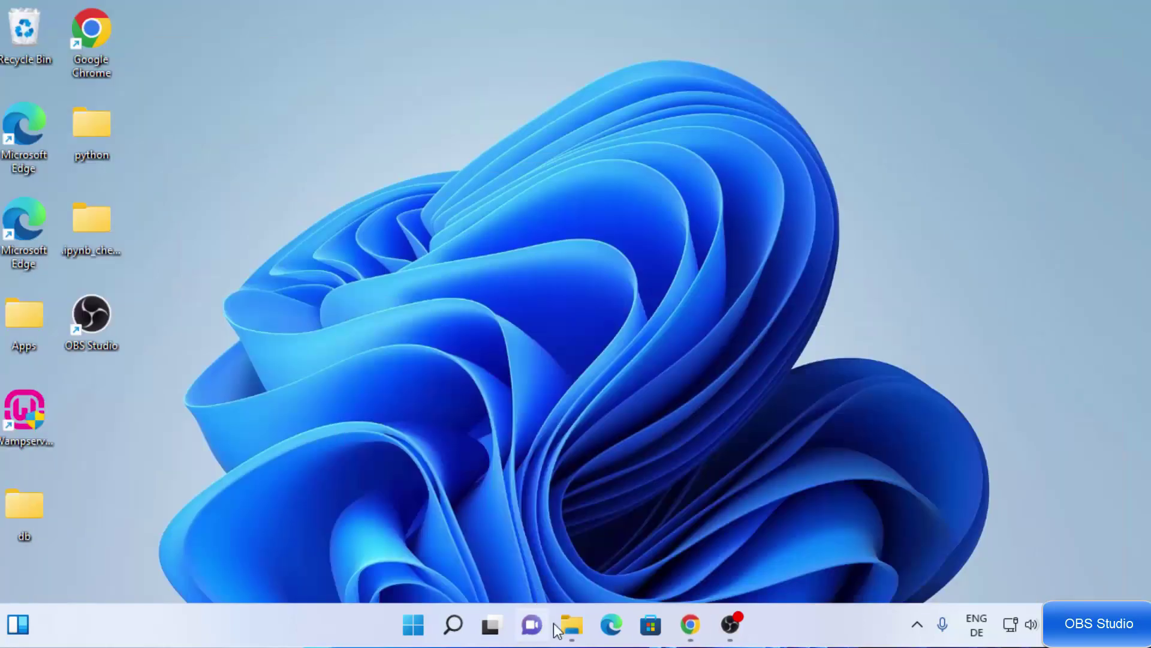
pyautogui.click(570, 627)
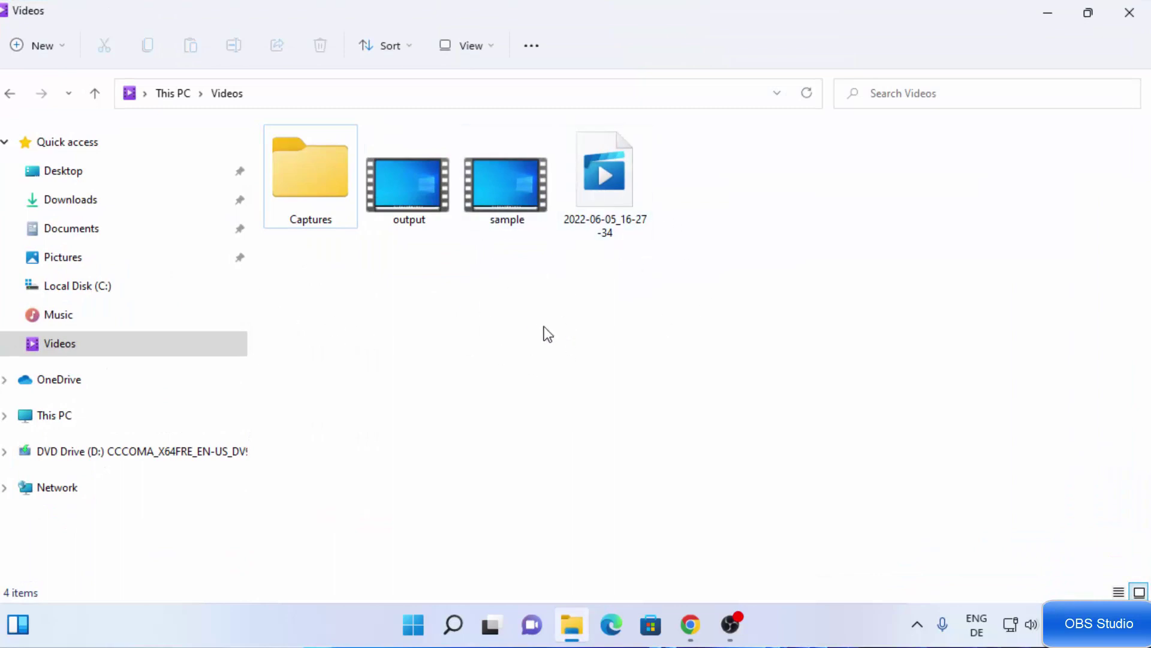
pyautogui.click(1048, 13)
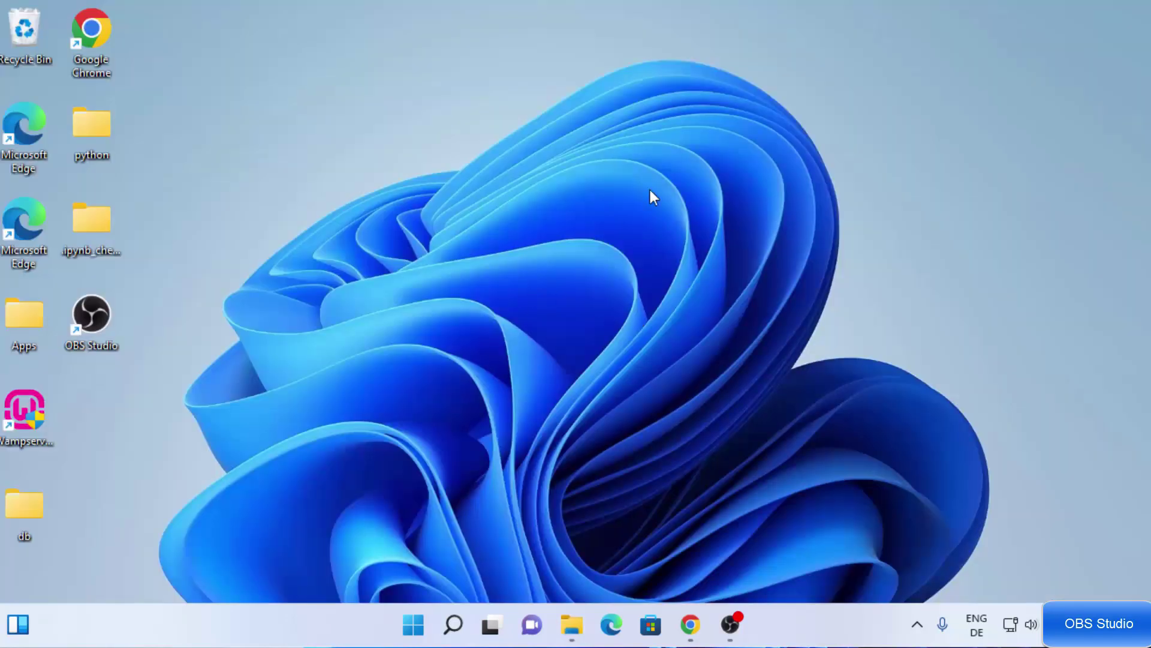
# Switch back to OBS Studio, stop the screen recording, and minimize the window
pyautogui.click(730, 624)
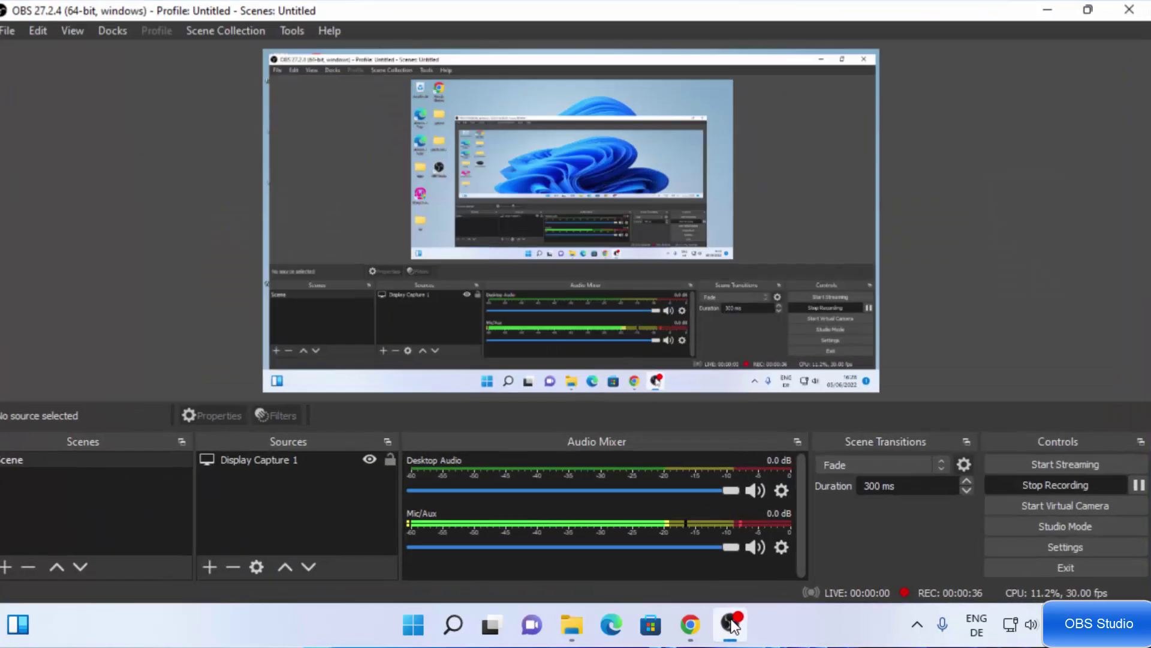
pyautogui.click(1111, 484)
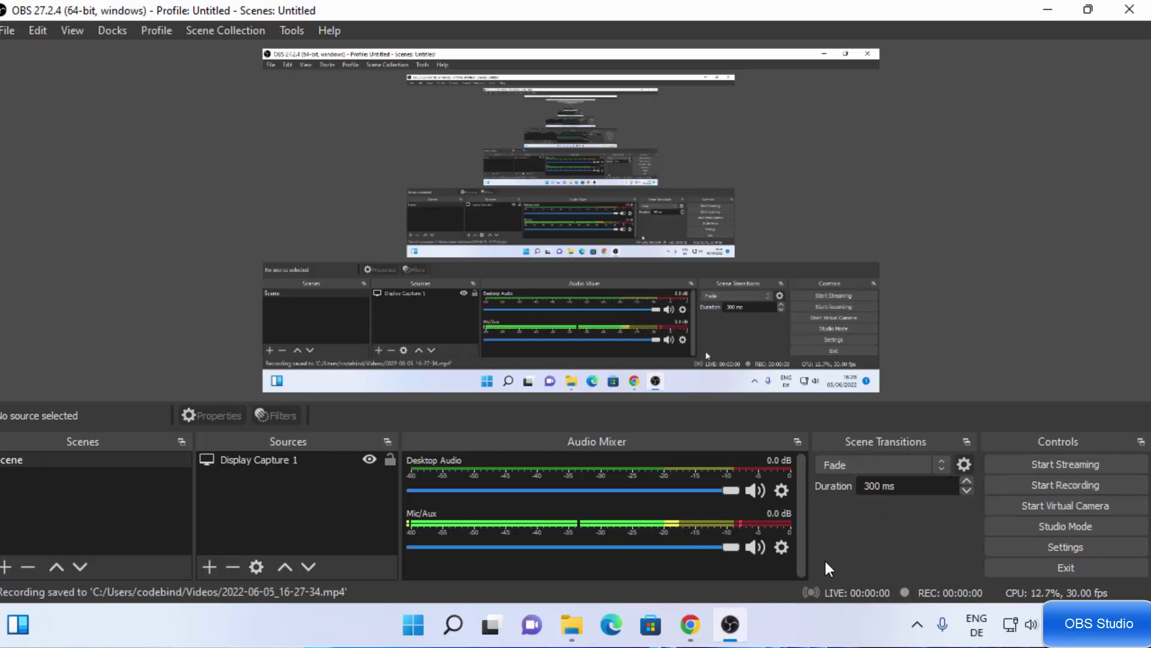
pyautogui.click(1044, 12)
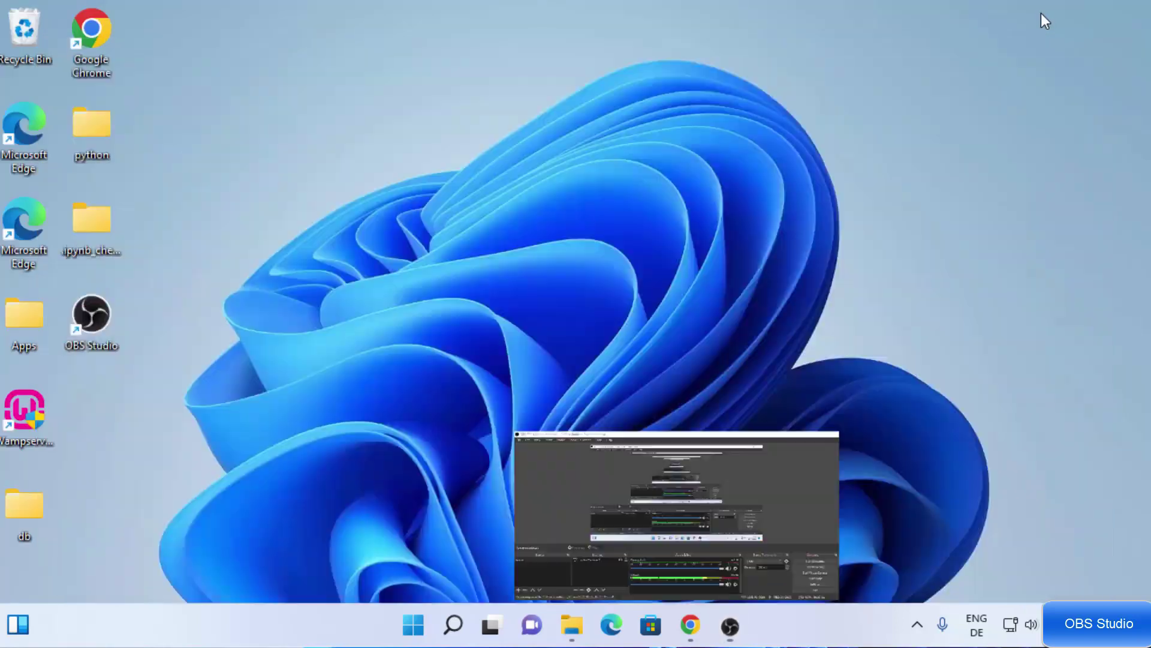
# Open the new recording 2022-06-05_16-27-34 from the Videos folder in File Explorer with the Movies & TV player
pyautogui.click(581, 620)
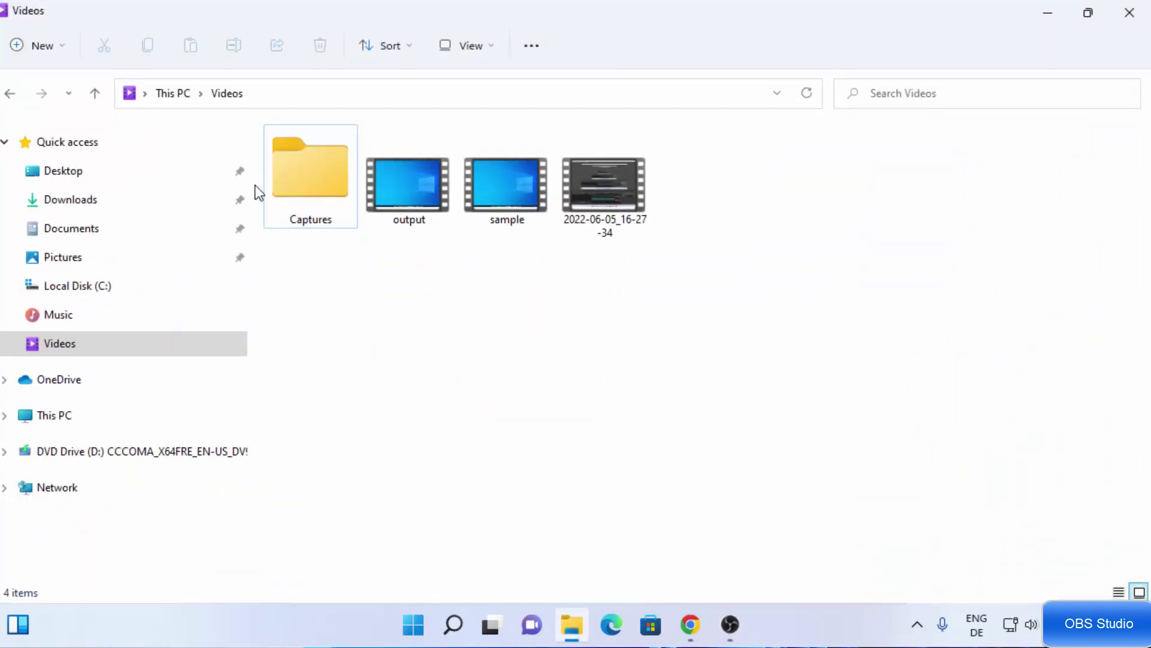
pyautogui.click(111, 318)
pyautogui.click(95, 347)
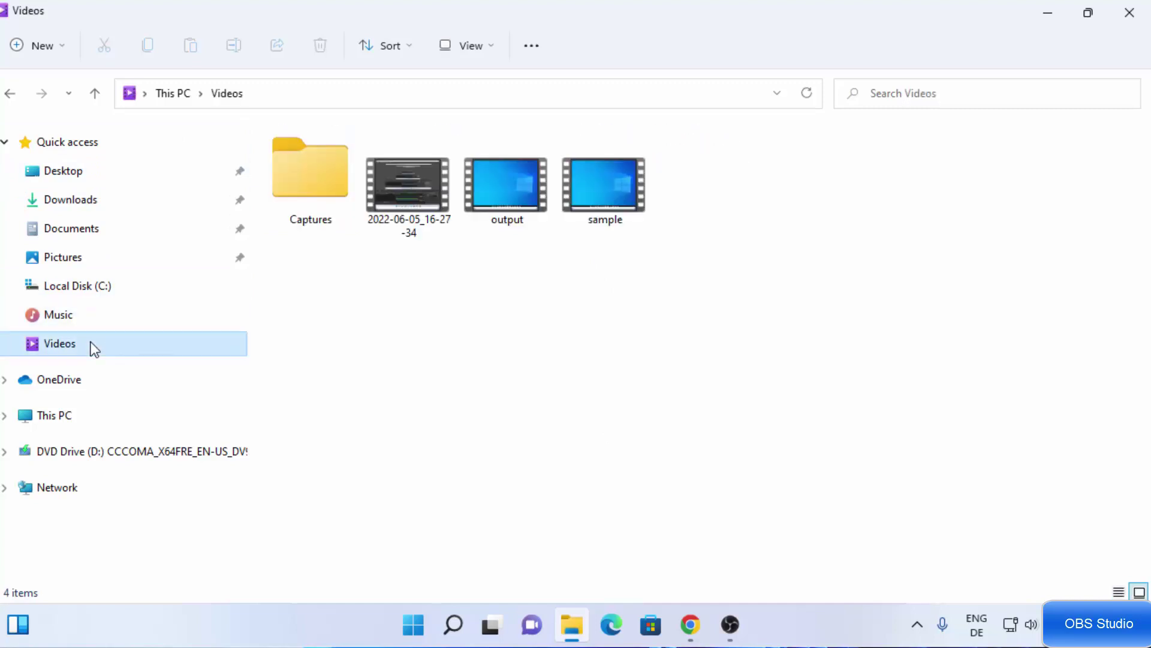
pyautogui.click(406, 192)
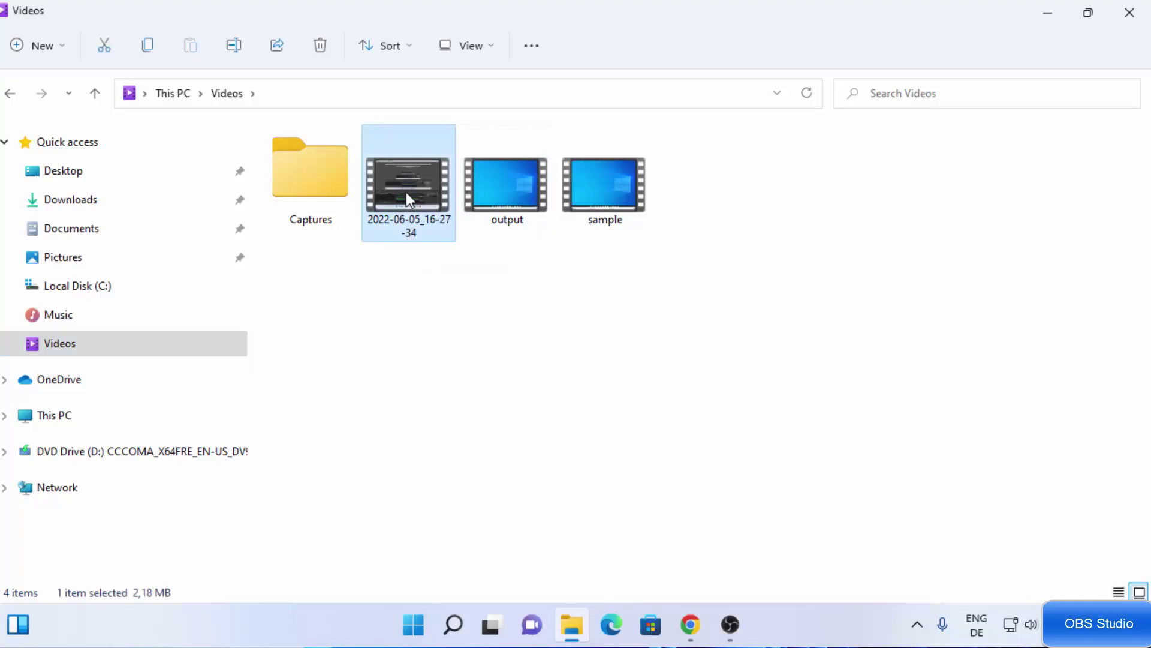
pyautogui.doubleClick(406, 198)
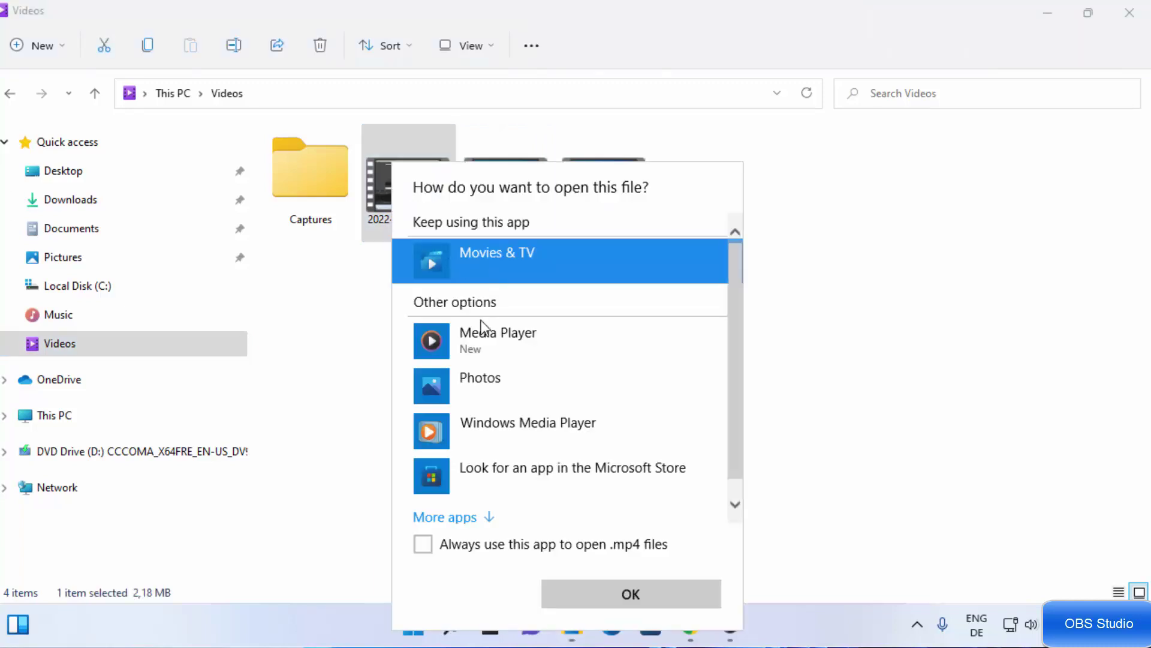
pyautogui.scroll(-1, 648, 380)
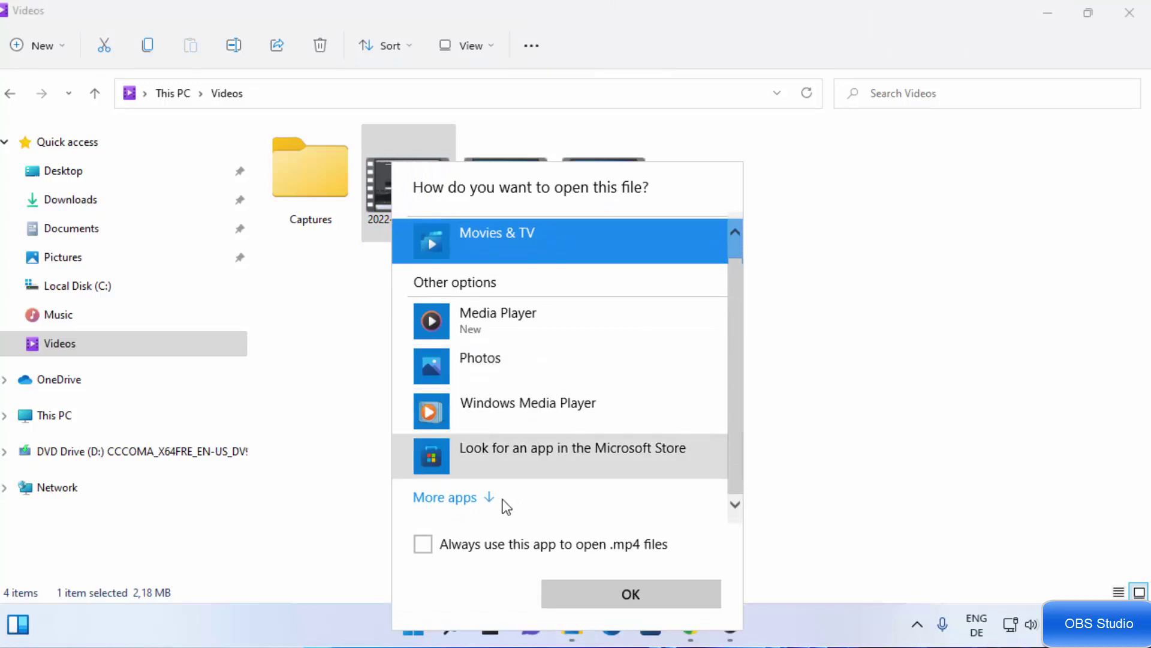
pyautogui.click(459, 498)
pyautogui.doubleClick(566, 402)
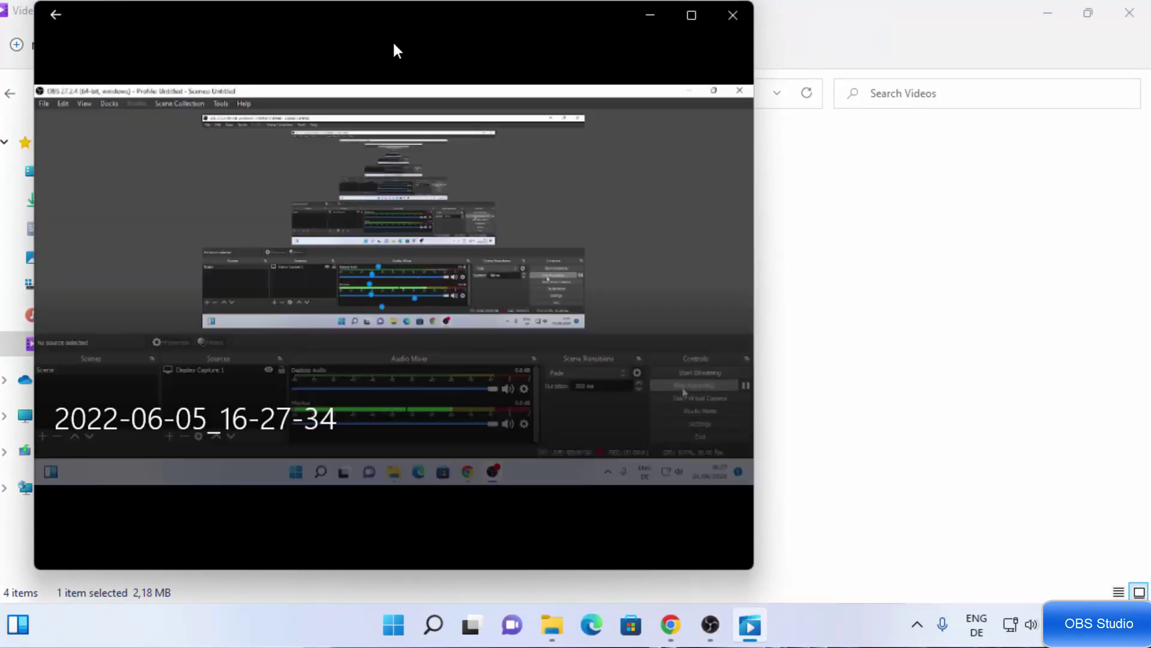
# Review the recording by skipping ahead through its playback to near the end, and close the player
pyautogui.moveTo(396, 50); pyautogui.dragTo(519, 65)
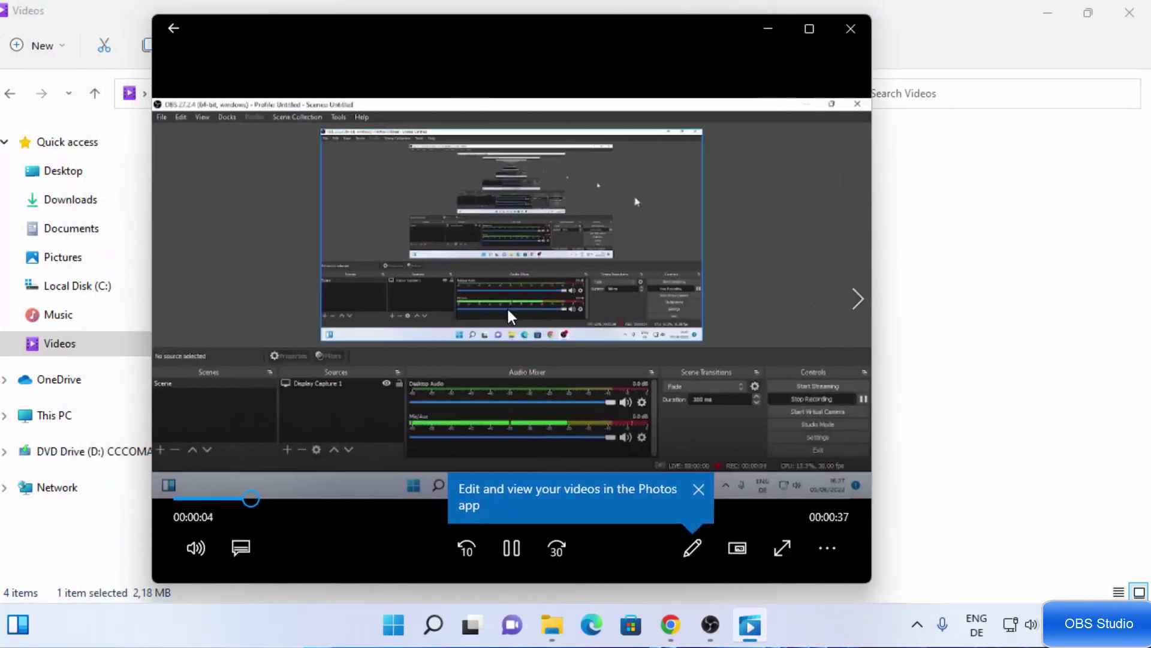
pyautogui.moveTo(281, 499); pyautogui.dragTo(434, 499)
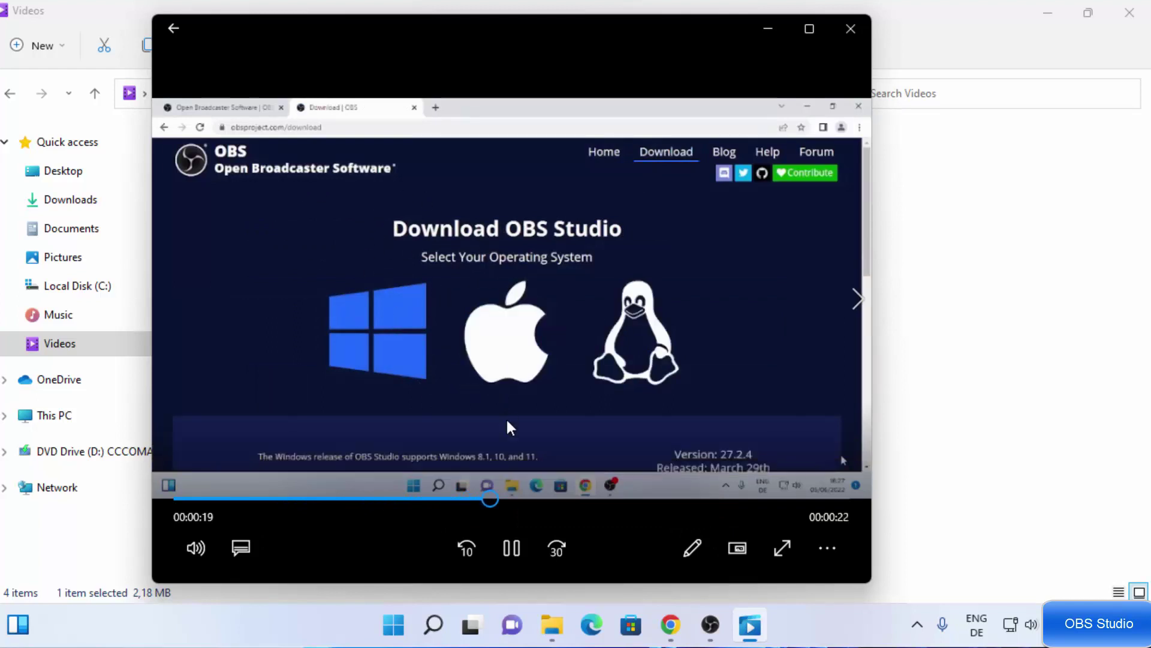
pyautogui.click(590, 499)
pyautogui.click(636, 499)
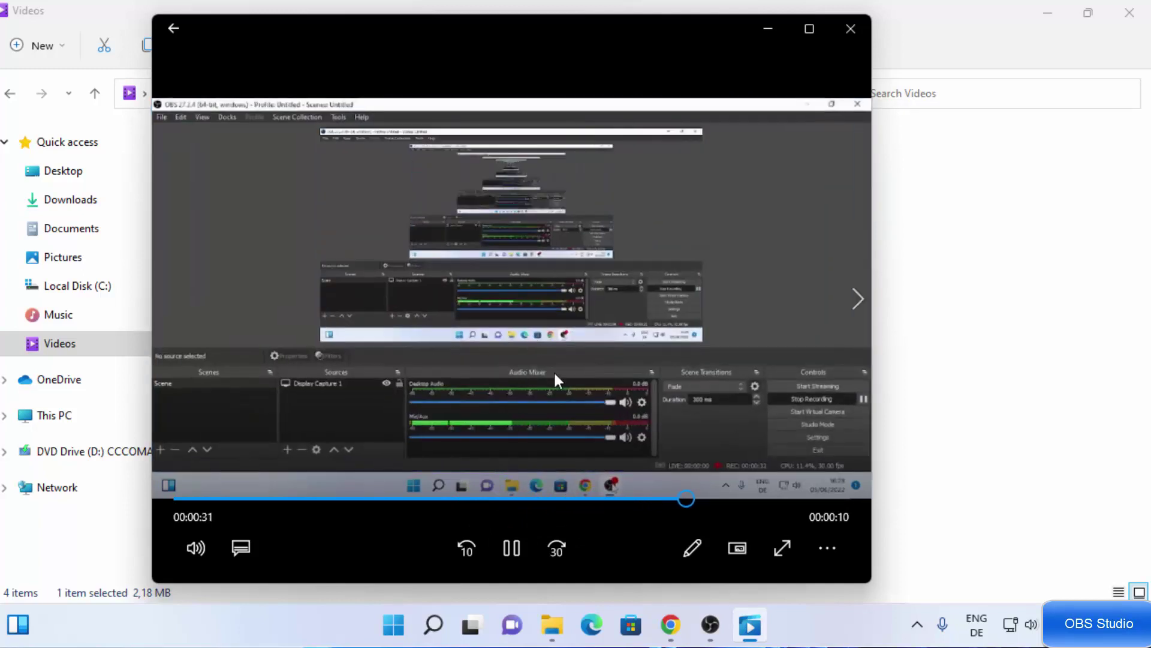
pyautogui.click(758, 499)
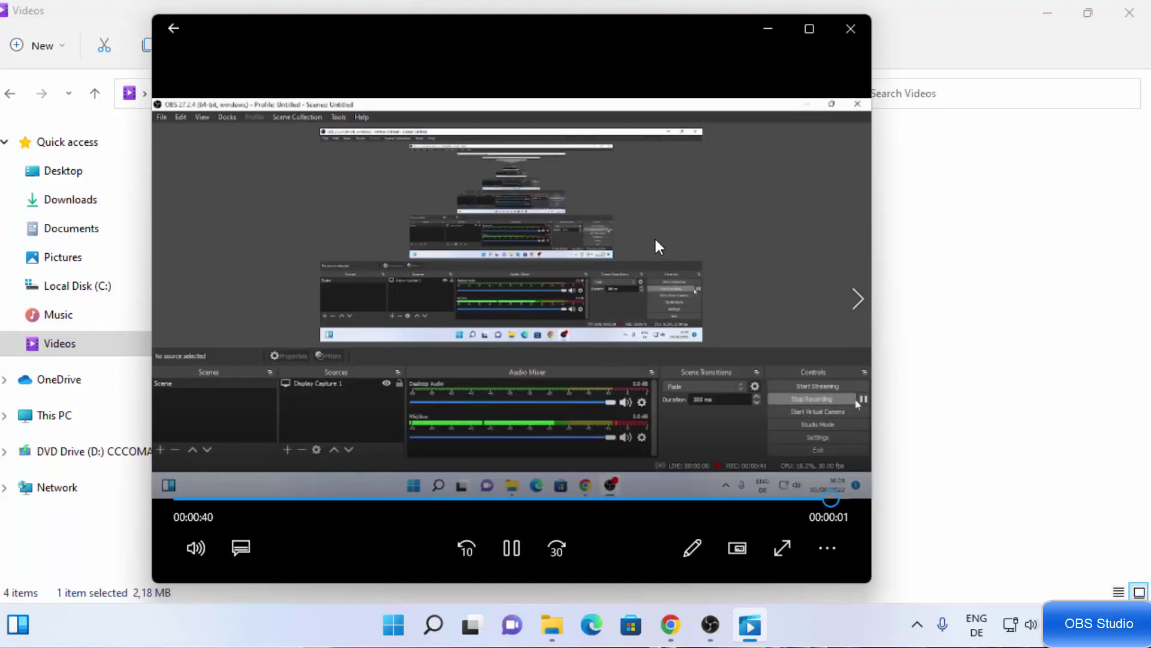
pyautogui.click(850, 28)
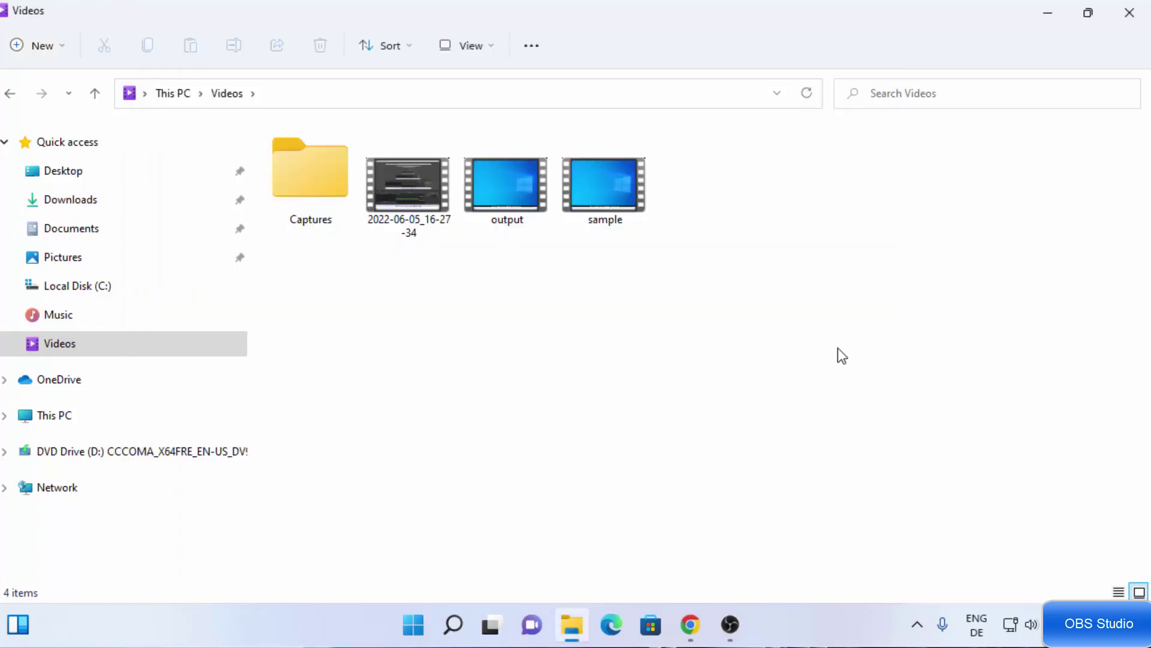